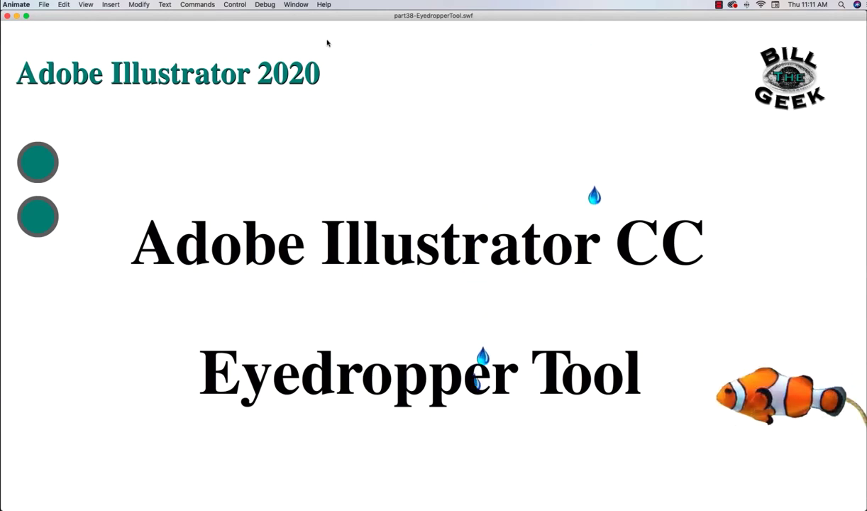
# - Quit the 'Eyedropper Tool' intro movie to reveal Illustrator's blank Untitled-2 document
pyautogui.press('super+q')
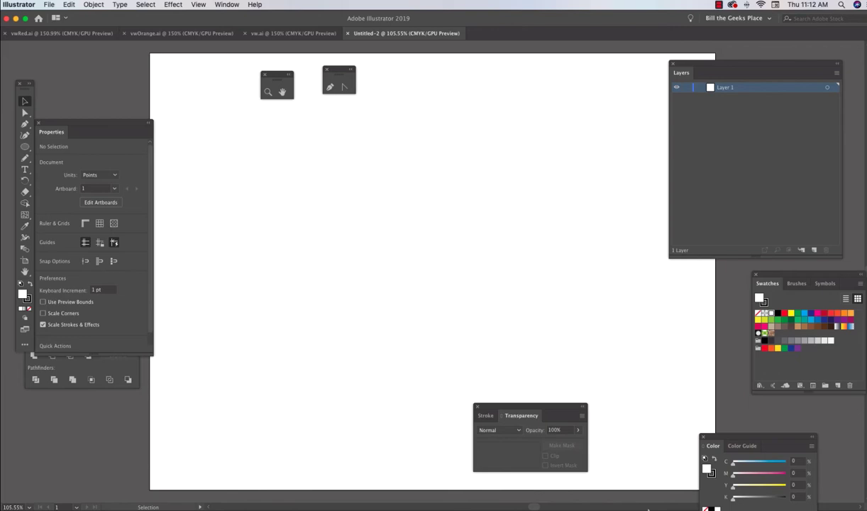
# - Bring back Photoshop's star.psd, place the Tools panel beside the star, and choose the Eyedropper
pyautogui.moveTo(644, 500)
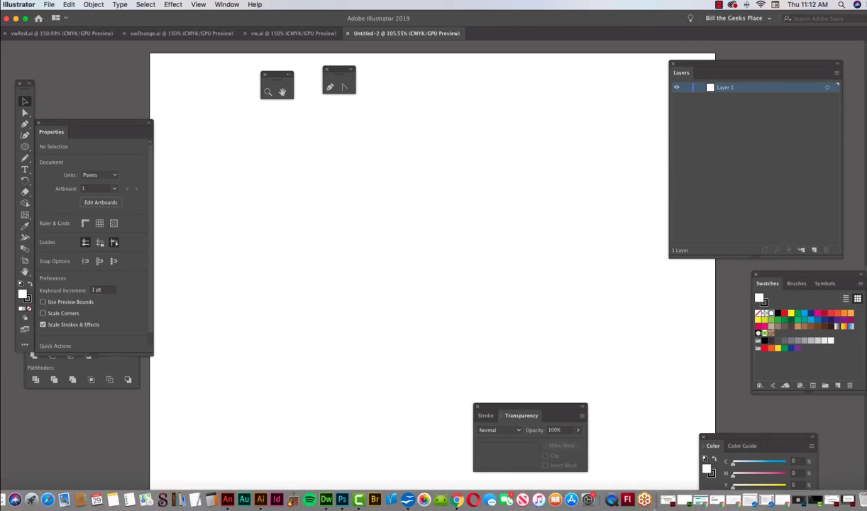
pyautogui.click(800, 502)
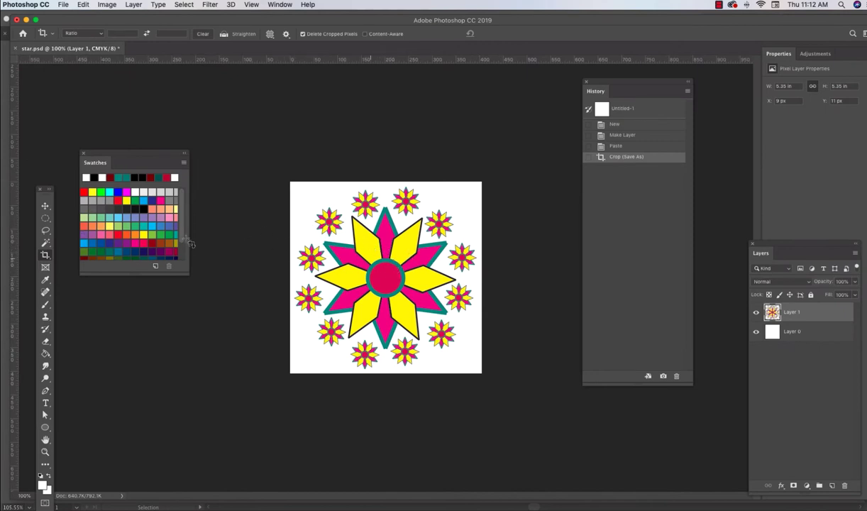
pyautogui.moveTo(47, 199); pyautogui.dragTo(50, 109)
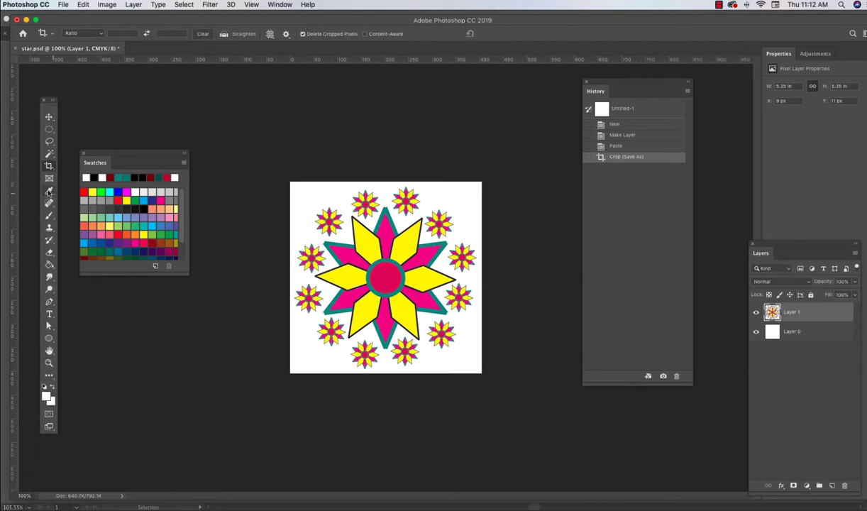
pyautogui.moveTo(52, 105); pyautogui.dragTo(231, 119)
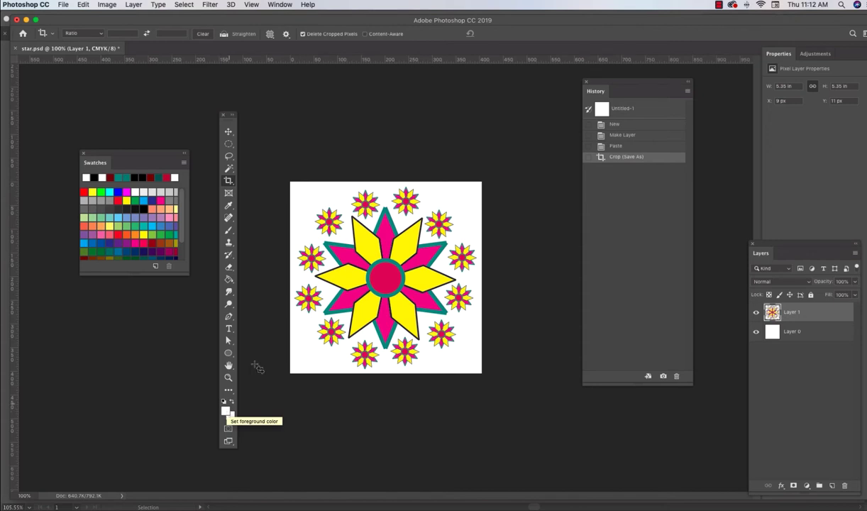
pyautogui.click(229, 206)
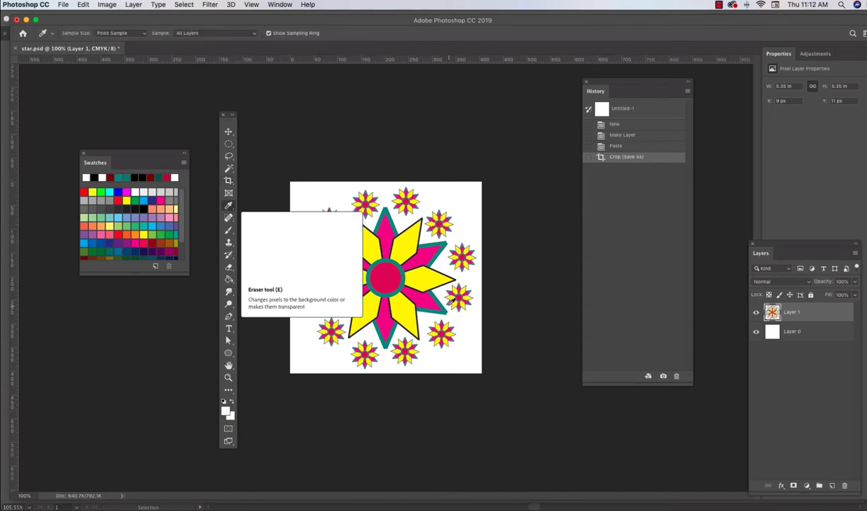
# - Sample the star's pink #d91c5c as foreground, check its values, then minimize star.psd
pyautogui.click(389, 278)
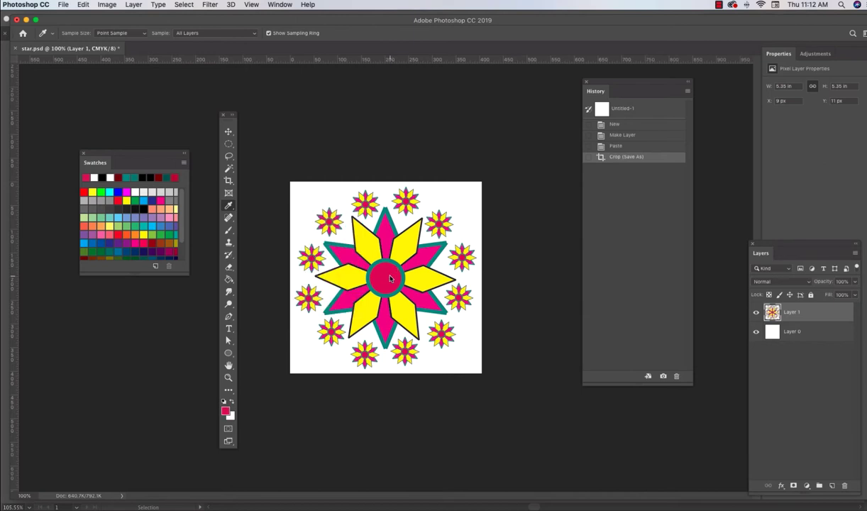
pyautogui.click(225, 413)
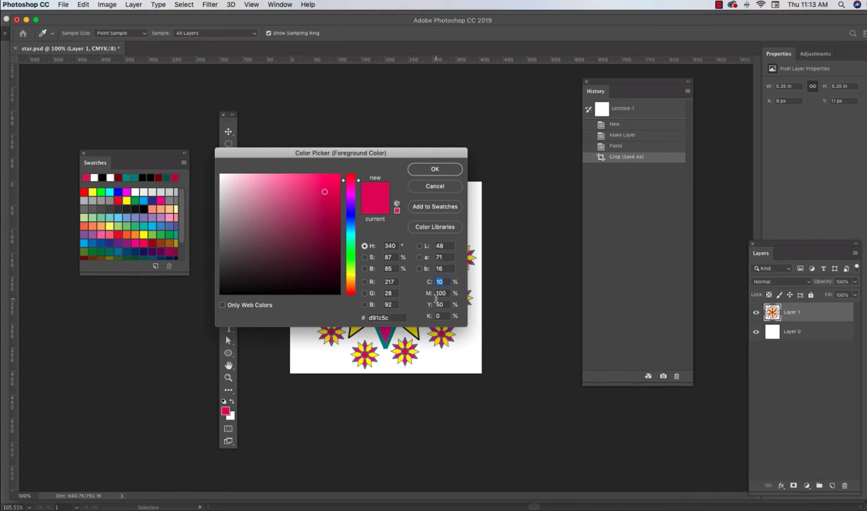
pyautogui.click(435, 186)
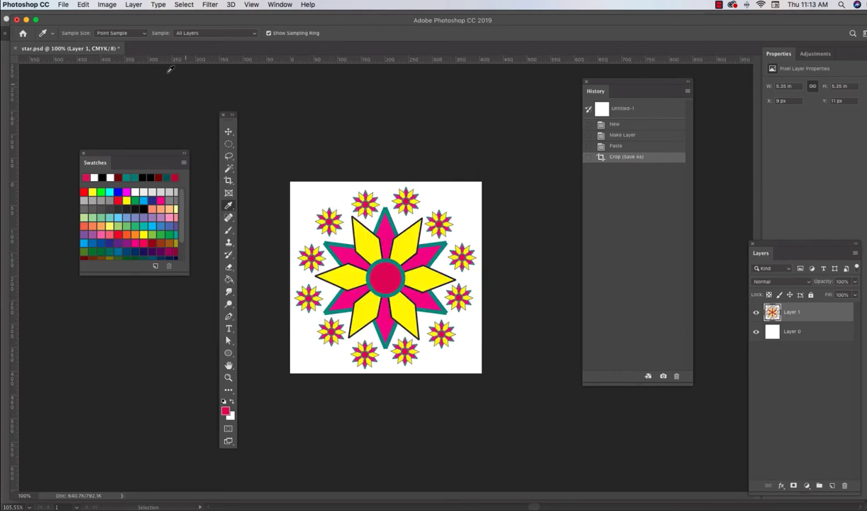
pyautogui.click(26, 20)
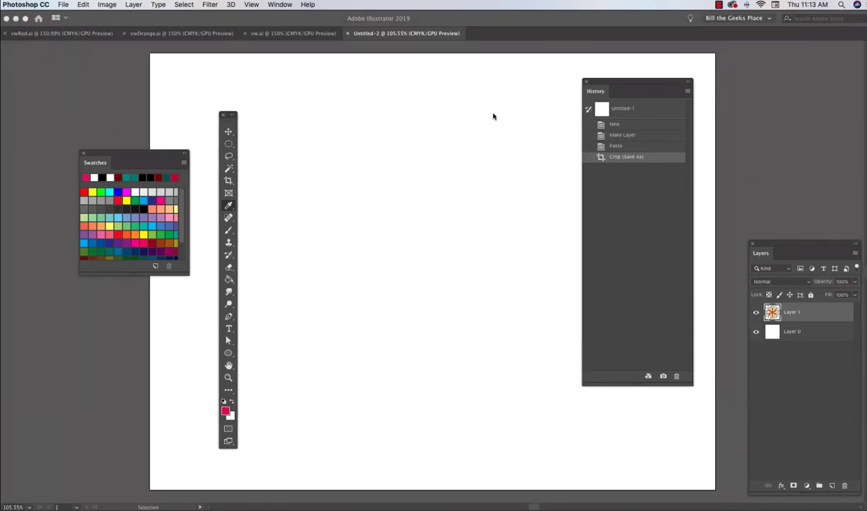
# - In Illustrator, ready the Ellipse tool with a red fill and a yellow stroke
pyautogui.click(447, 142)
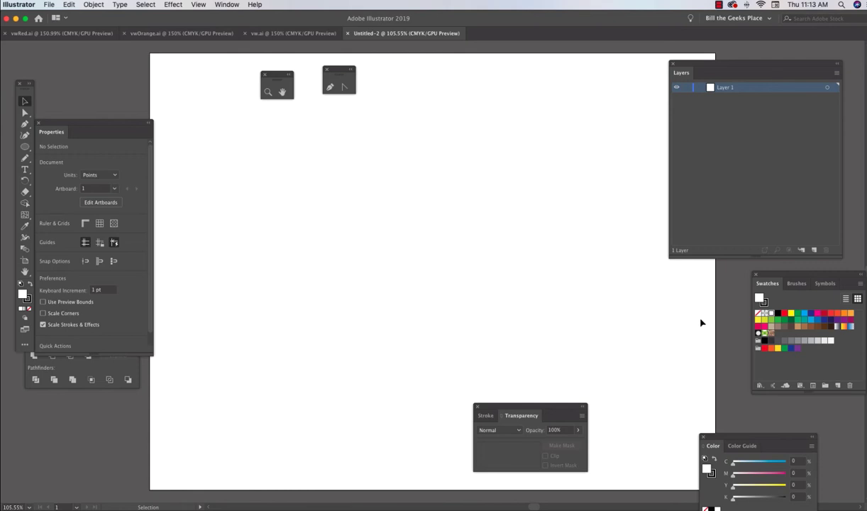
pyautogui.click(25, 147)
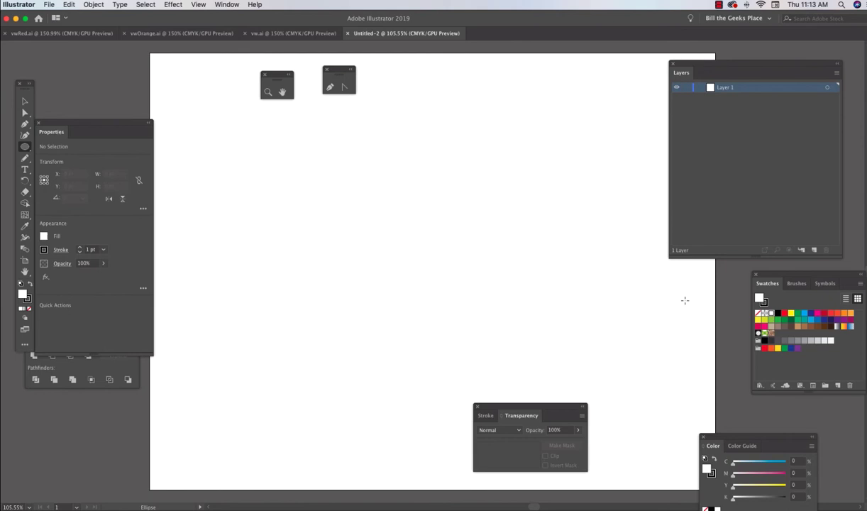
pyautogui.click(784, 314)
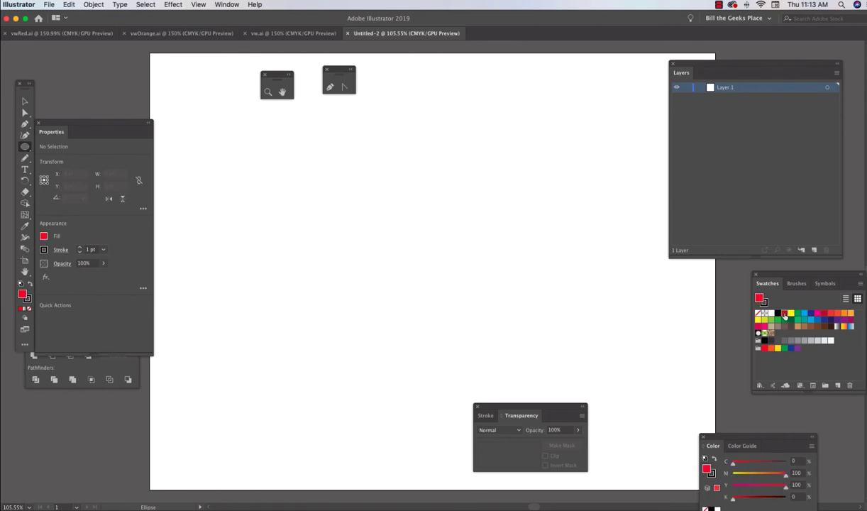
pyautogui.moveTo(28, 93); pyautogui.dragTo(252, 131)
pyautogui.click(254, 336)
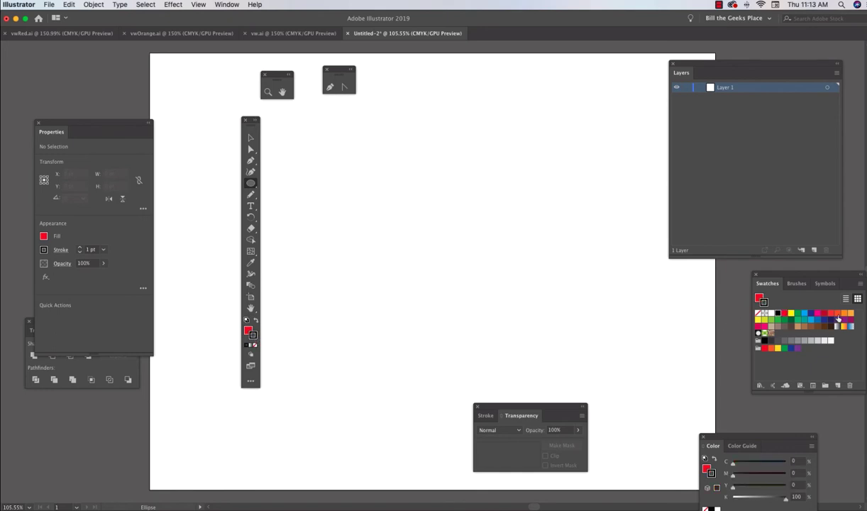
pyautogui.click(759, 319)
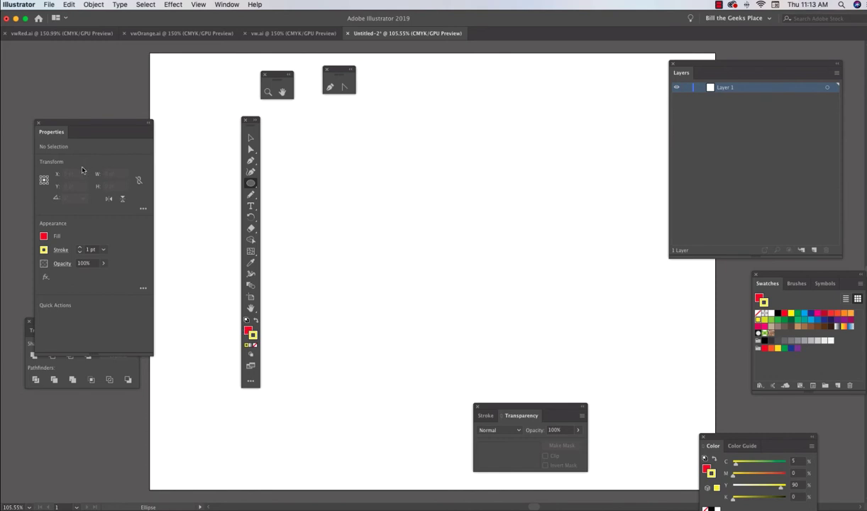
pyautogui.click(250, 137)
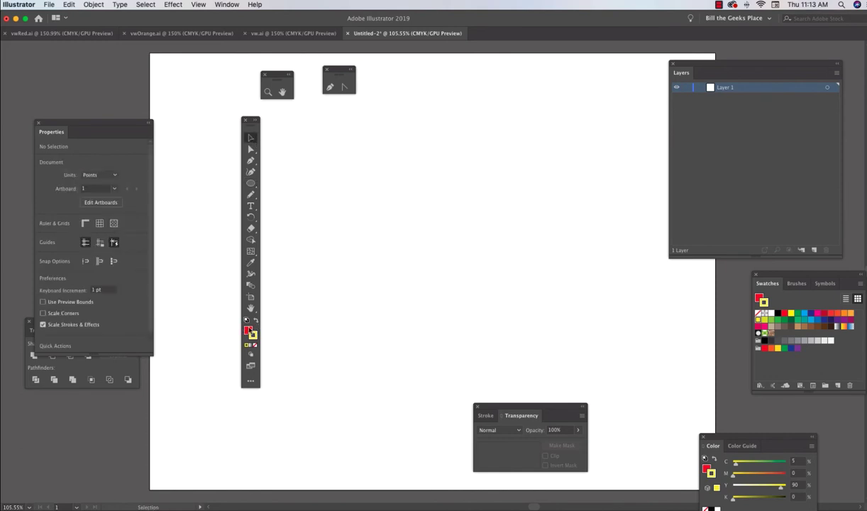
pyautogui.click(247, 330)
pyautogui.click(250, 182)
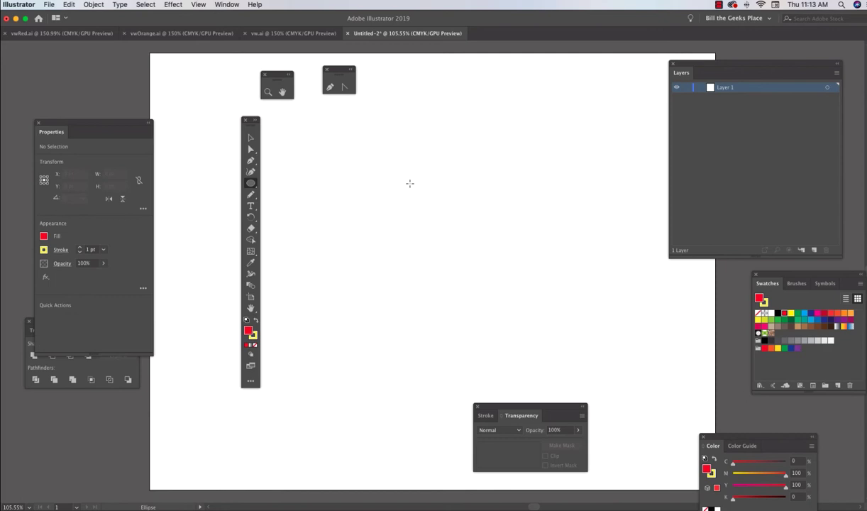
# - Draw a red circle, make its yellow stroke 14 pt, and move it up to Y 102.538 pt
pyautogui.moveTo(418, 165); pyautogui.dragTo(514, 261)
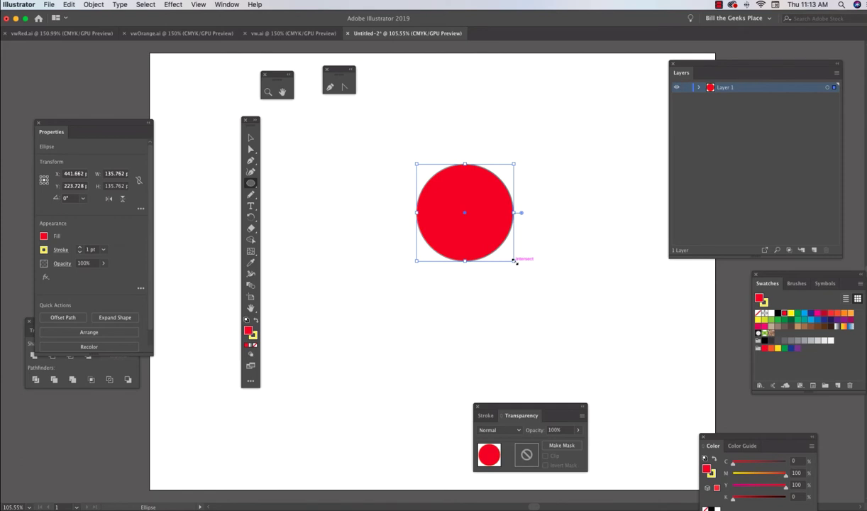
pyautogui.click(31, 328)
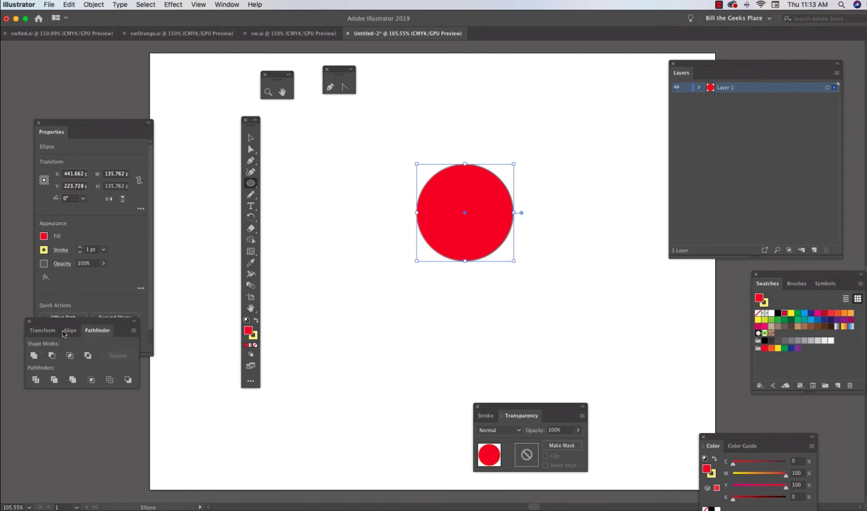
pyautogui.click(225, 4)
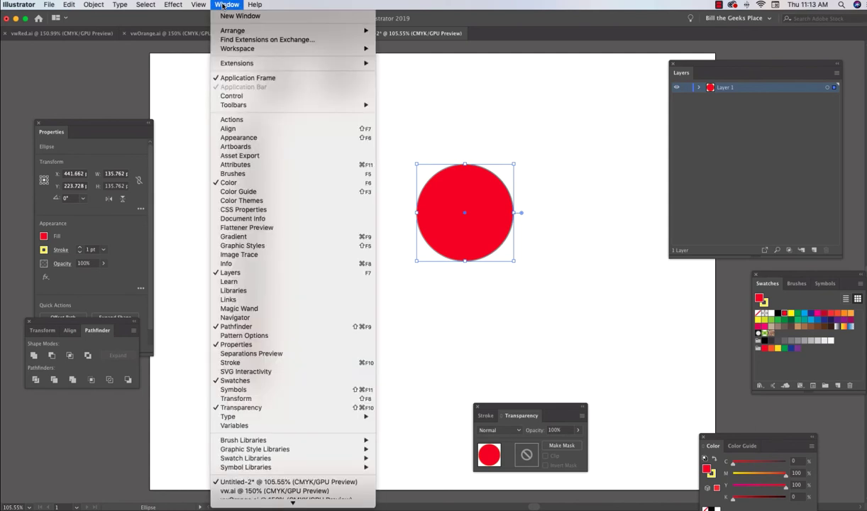
pyautogui.click(228, 362)
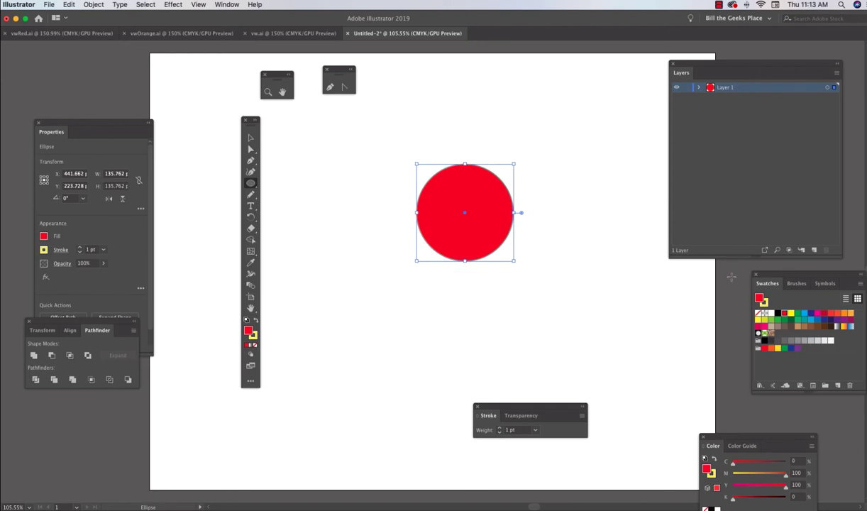
pyautogui.moveTo(541, 408); pyautogui.dragTo(606, 181)
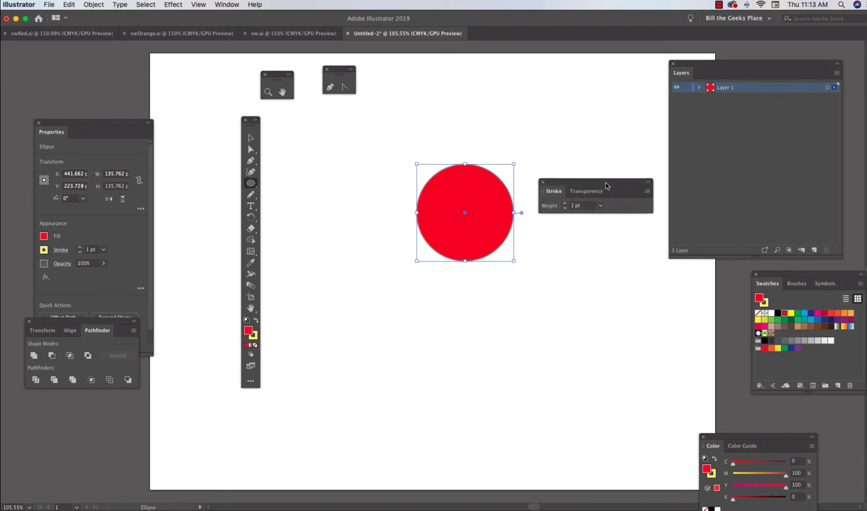
pyautogui.click(565, 201)
pyautogui.click(566, 201)
pyautogui.click(566, 201)
pyautogui.click(565, 201)
pyautogui.click(565, 200)
pyautogui.click(566, 201)
pyautogui.click(566, 201)
pyautogui.click(566, 201)
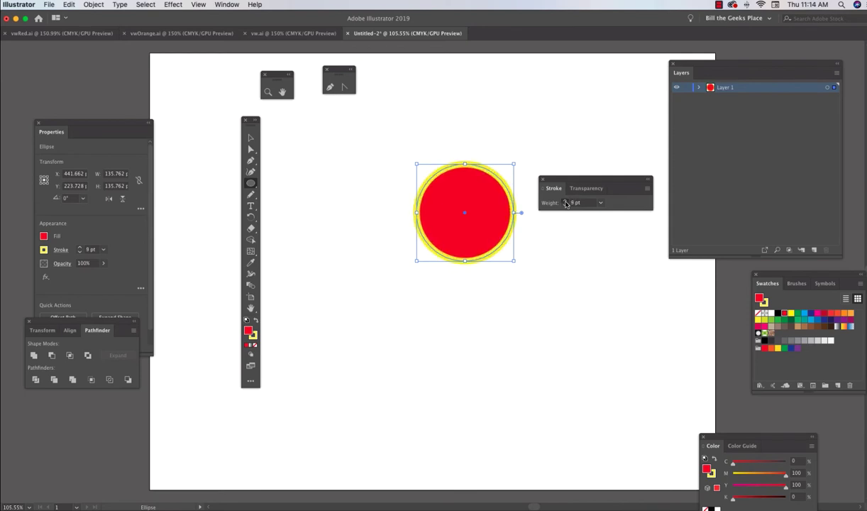
pyautogui.click(565, 200)
pyautogui.click(566, 201)
pyautogui.click(566, 201)
pyautogui.click(565, 201)
pyautogui.click(566, 201)
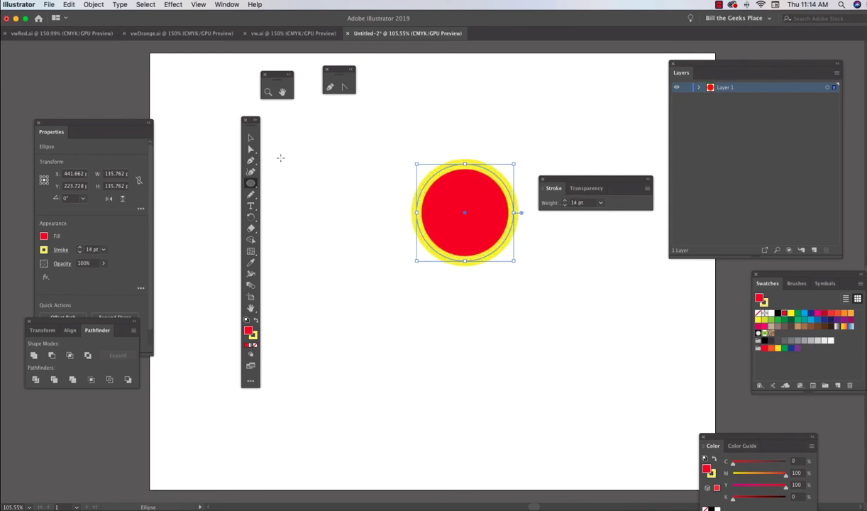
pyautogui.click(251, 137)
pyautogui.moveTo(480, 191); pyautogui.dragTo(477, 107)
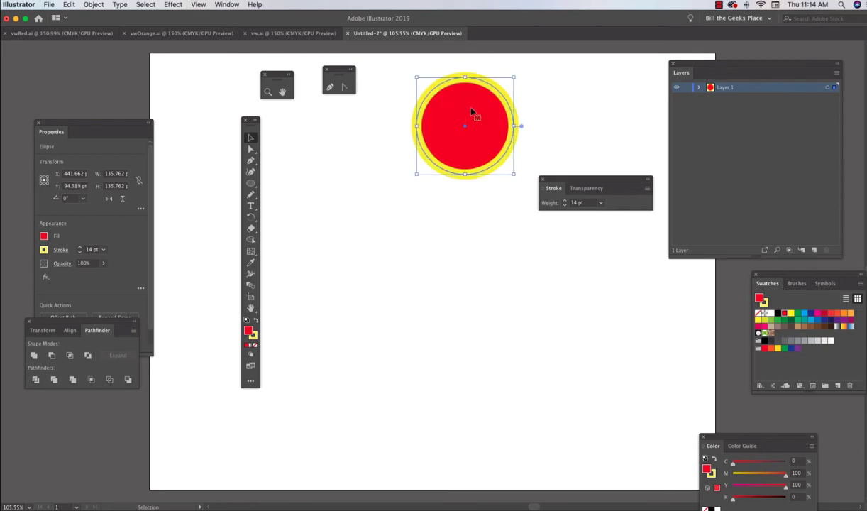
# - Draw a second 128.146 pt red circle at the left and Option-drag a copy to lower right
pyautogui.click(251, 184)
pyautogui.click(251, 137)
pyautogui.click(315, 180)
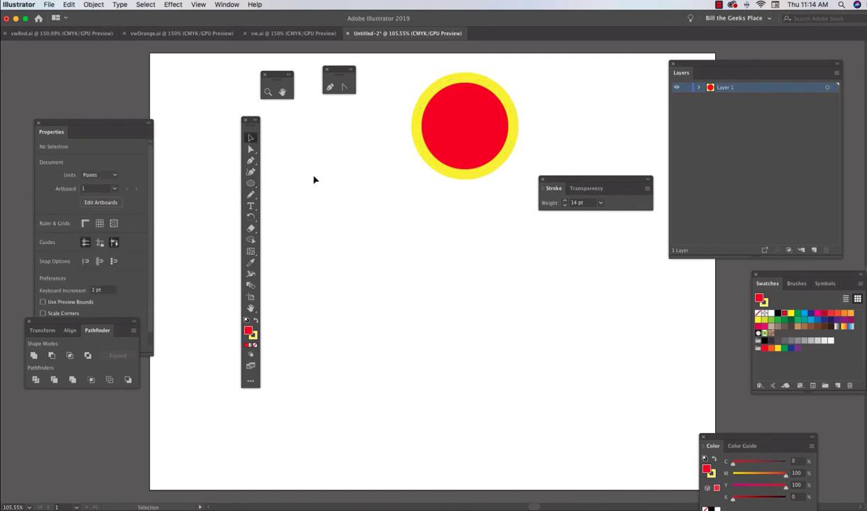
pyautogui.click(251, 183)
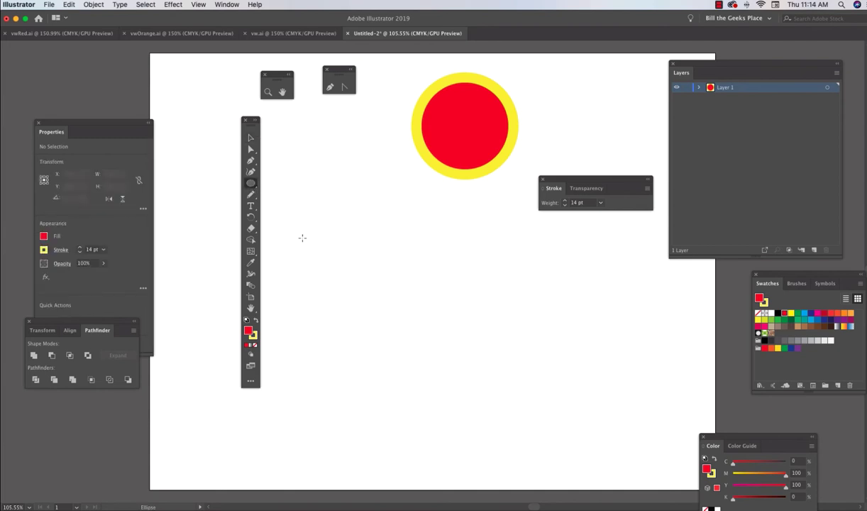
pyautogui.moveTo(302, 238); pyautogui.dragTo(396, 330)
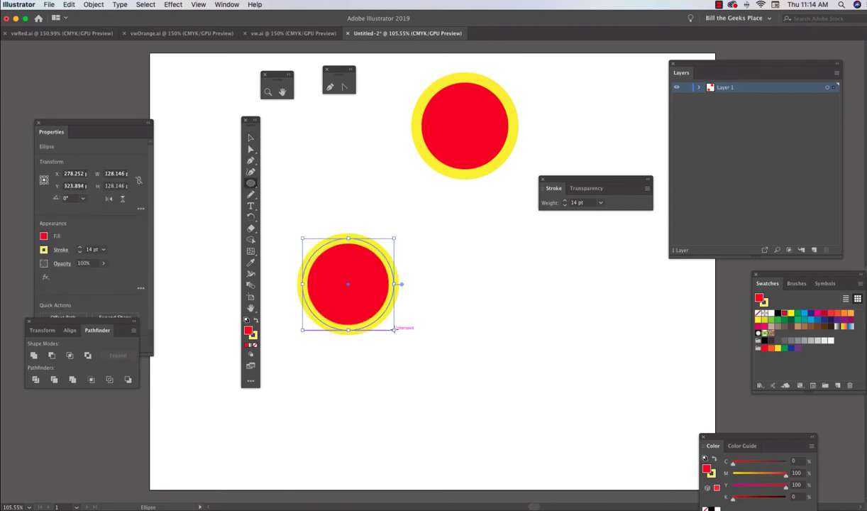
pyautogui.click(250, 137)
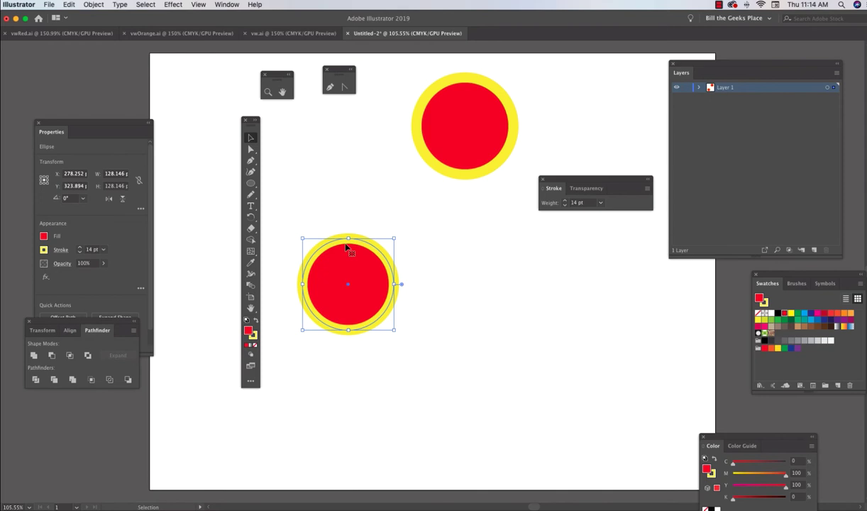
pyautogui.moveTo(367, 284); pyautogui.dragTo(556, 358)
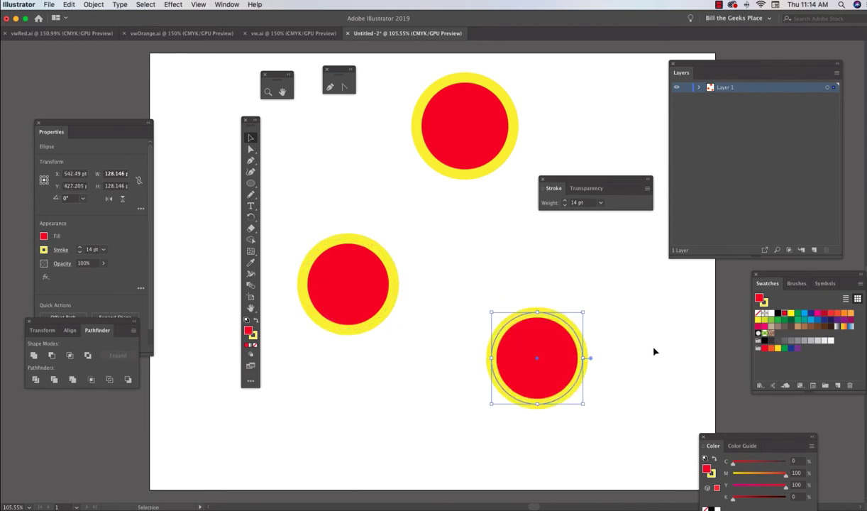
# - Give the copied circle a blue stroke and brown swirl pattern fill, and move it lower right
pyautogui.click(798, 315)
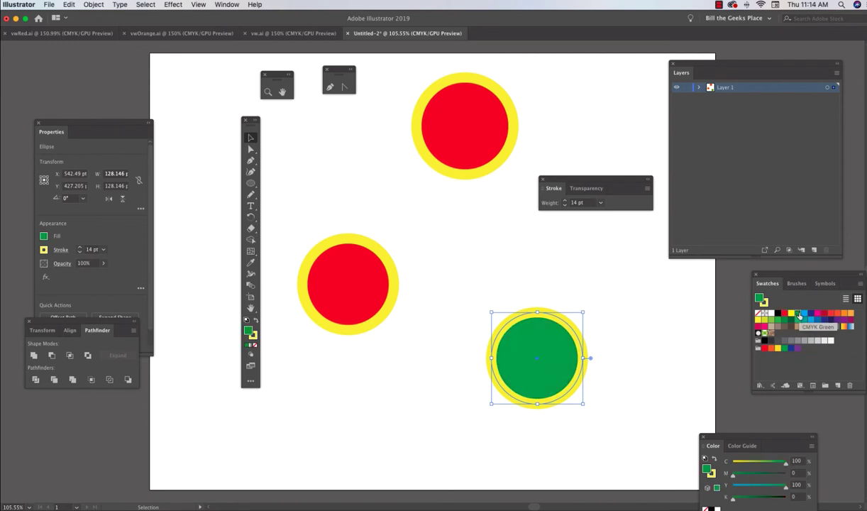
pyautogui.click(253, 336)
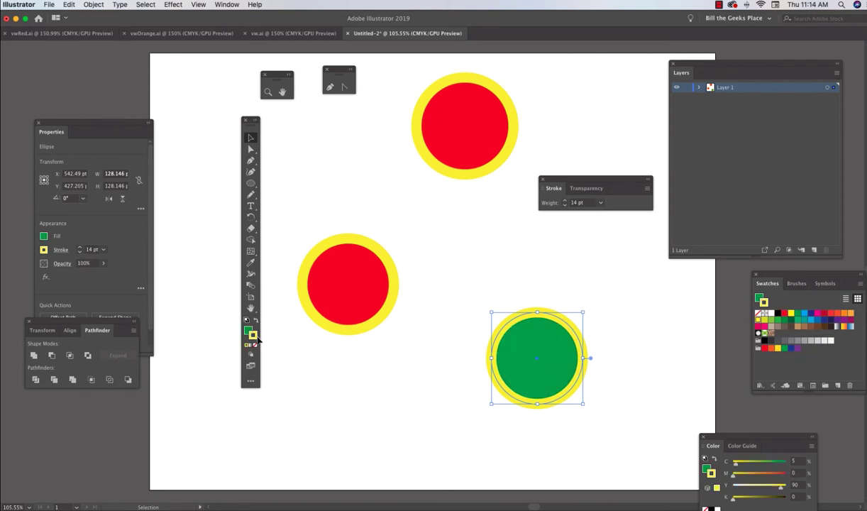
pyautogui.click(812, 323)
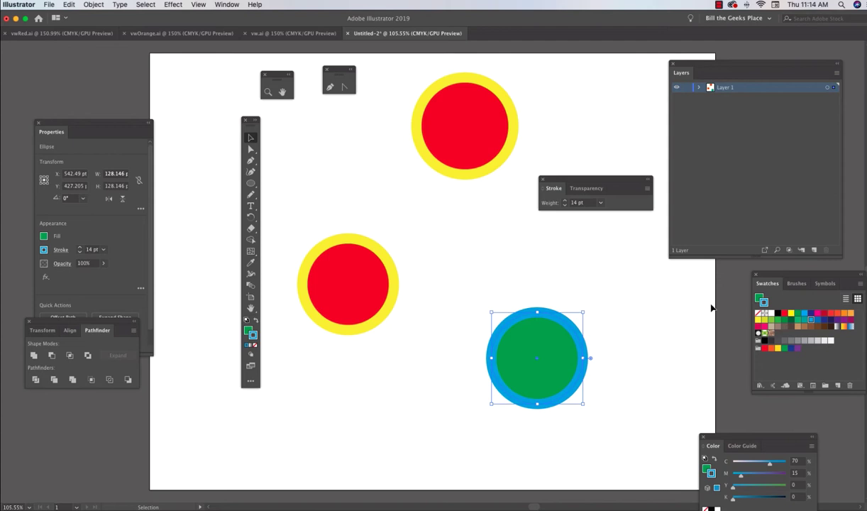
pyautogui.press('x')
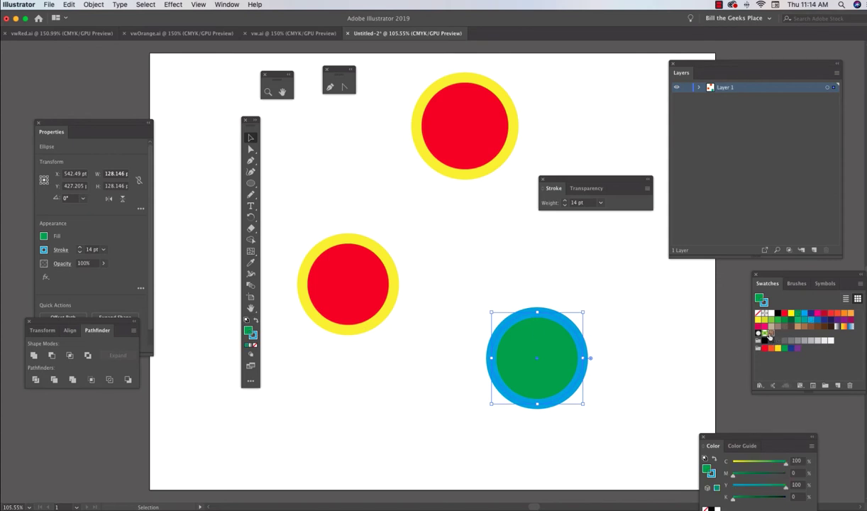
pyautogui.click(769, 334)
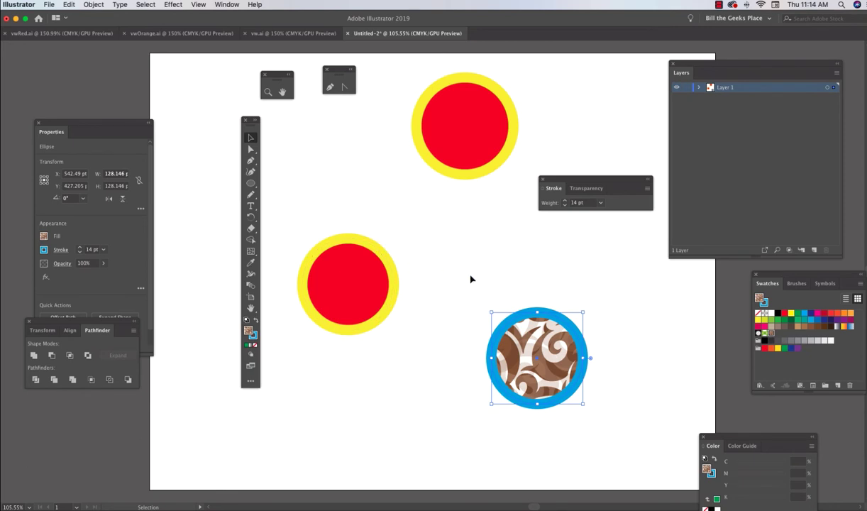
pyautogui.moveTo(546, 346); pyautogui.dragTo(600, 371)
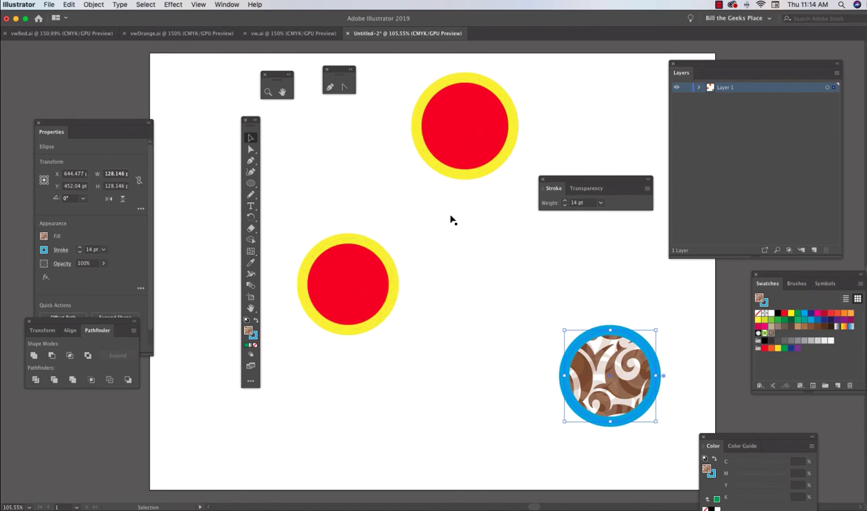
# - Move the lower red circle to the top-left and Option-drag both red circles down as copies
pyautogui.moveTo(358, 274); pyautogui.dragTo(359, 158)
pyautogui.moveTo(274, 132); pyautogui.dragTo(484, 222)
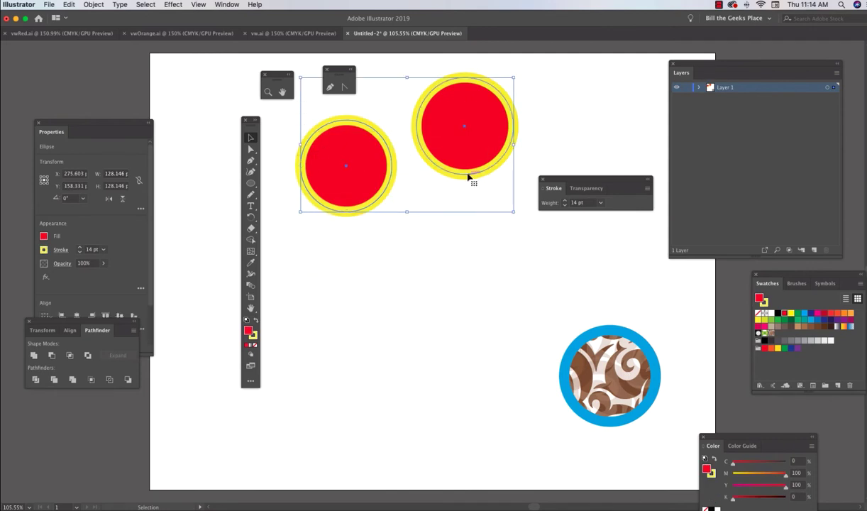
pyautogui.moveTo(464, 161); pyautogui.dragTo(459, 387)
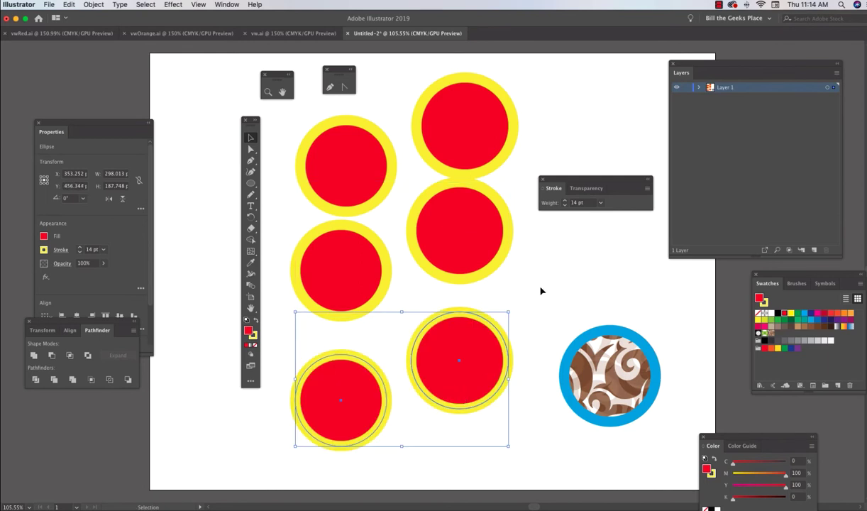
pyautogui.click(542, 288)
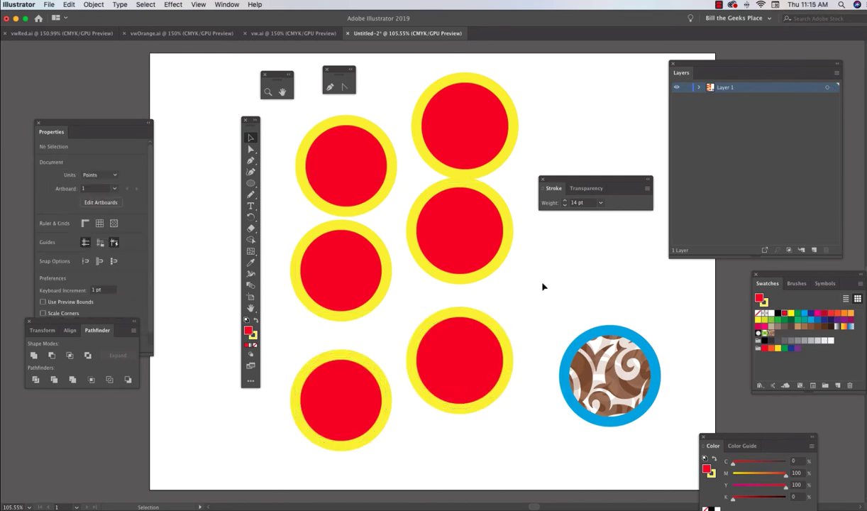
# - Shift the swirl pattern down inside the patterned circle and nudge the top-right red circle up
pyautogui.click(614, 385)
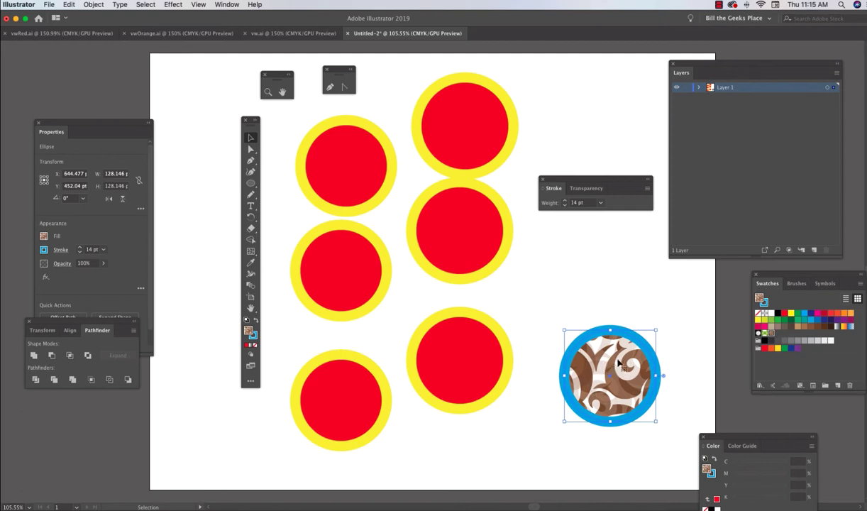
pyautogui.moveTo(618, 364); pyautogui.dragTo(619, 391)
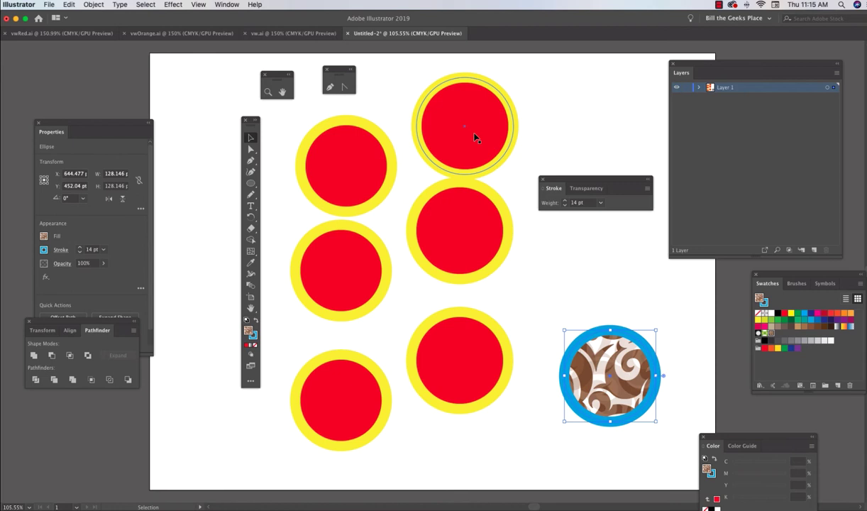
pyautogui.moveTo(475, 138); pyautogui.dragTo(484, 126)
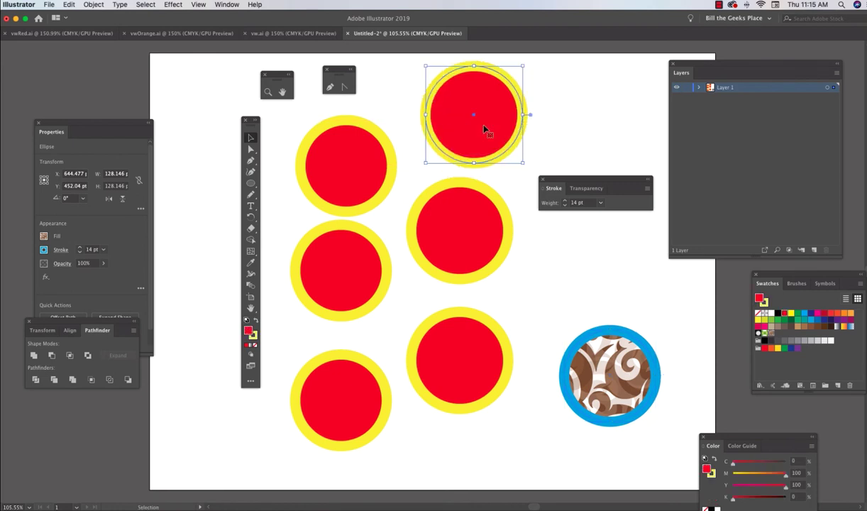
pyautogui.click(631, 302)
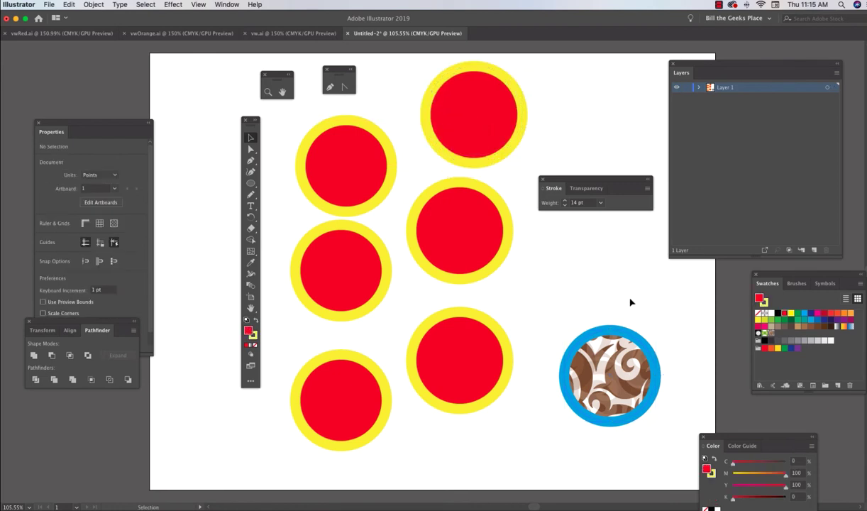
# - Eyedropper the patterned circle's swirl fill and blue stroke onto the top red circle
pyautogui.click(617, 366)
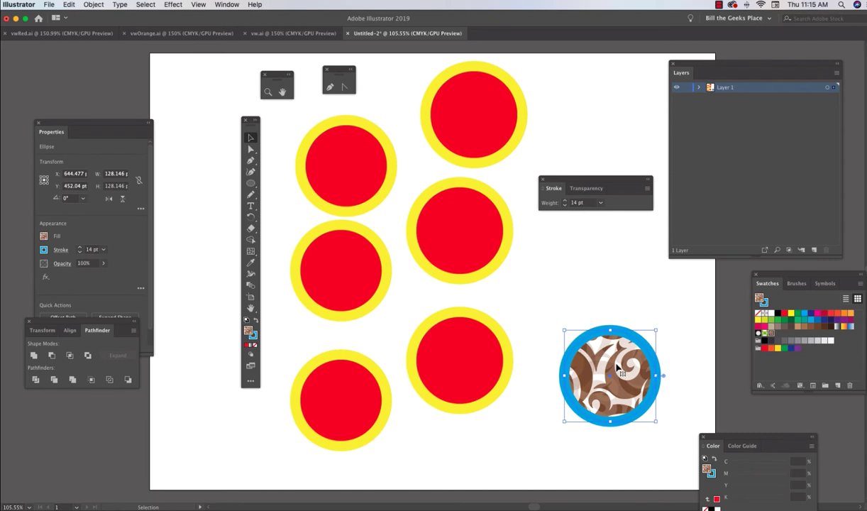
pyautogui.hscroll(1, 617, 366)
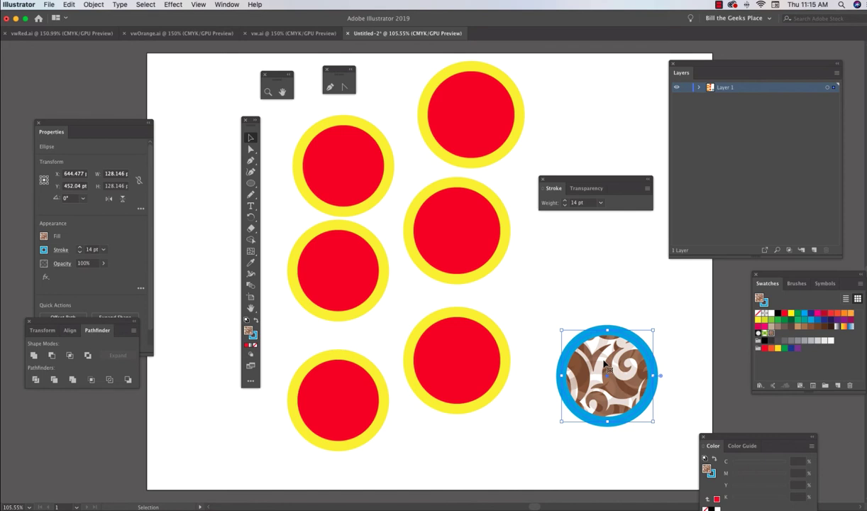
pyautogui.click(610, 281)
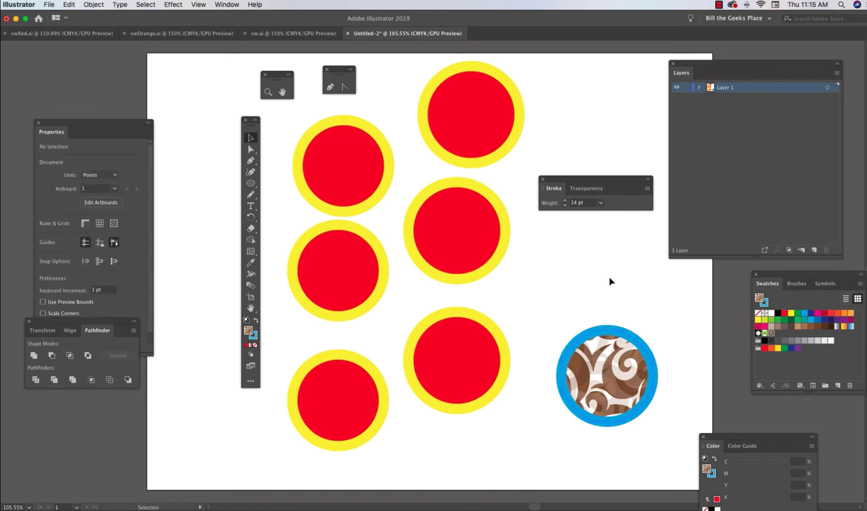
pyautogui.click(473, 112)
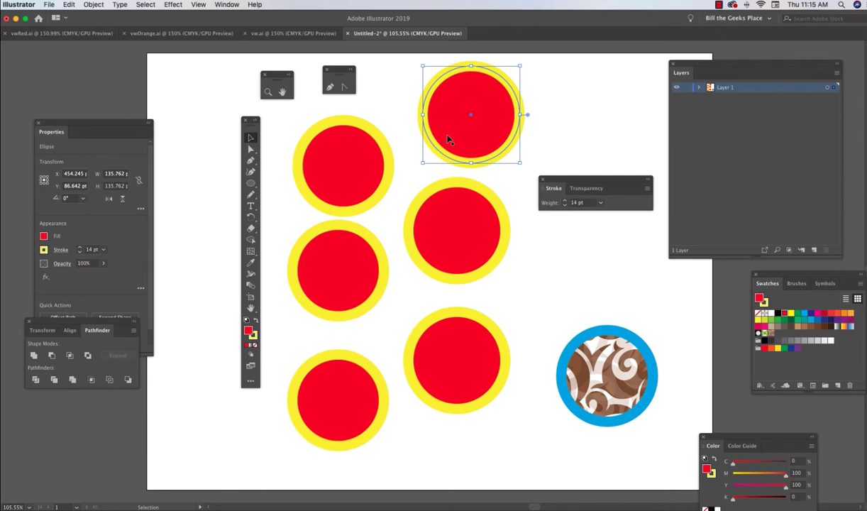
pyautogui.click(251, 264)
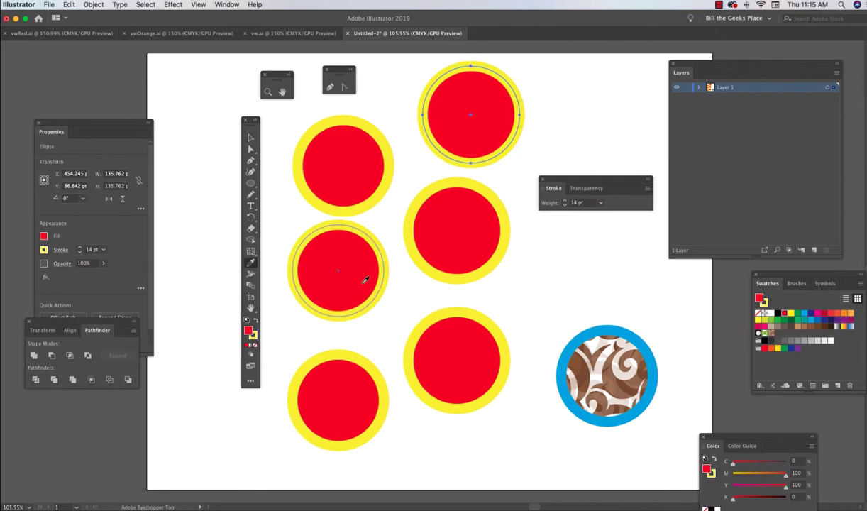
pyautogui.click(619, 367)
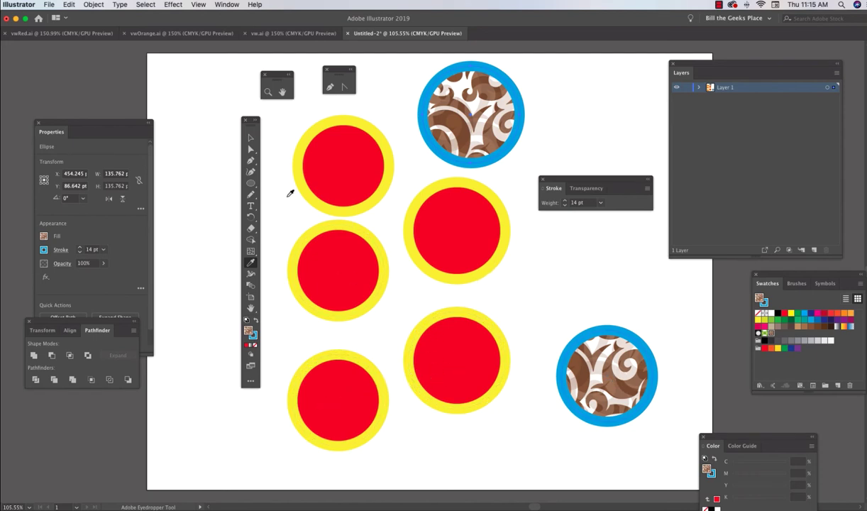
pyautogui.click(249, 138)
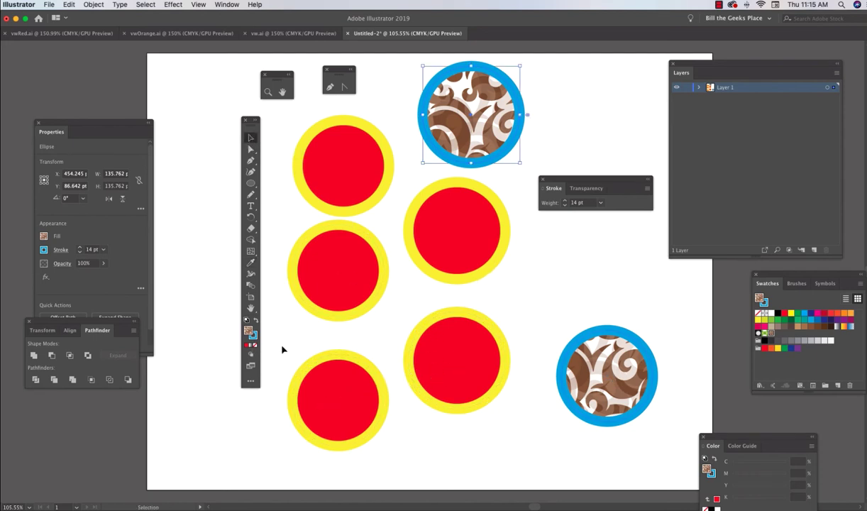
# - Select both bottom red circles and Eyedropper the swirl fill and blue stroke onto them
pyautogui.moveTo(281, 345); pyautogui.dragTo(497, 461)
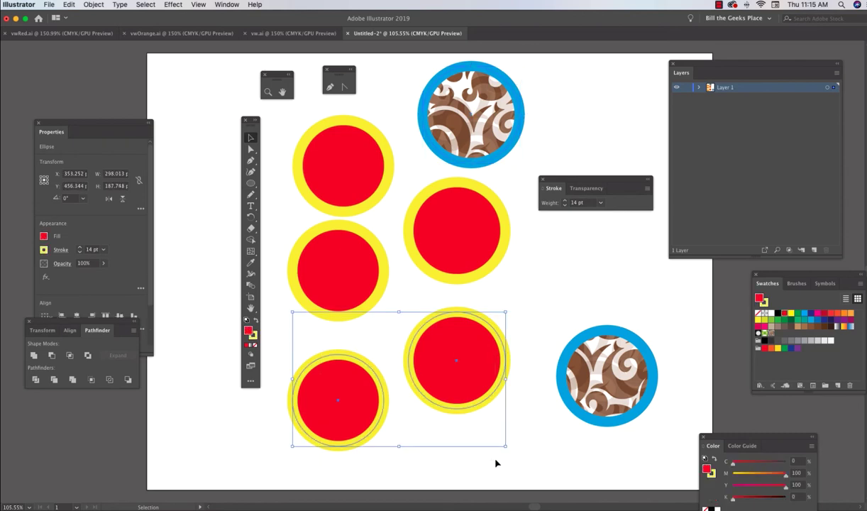
pyautogui.click(609, 373)
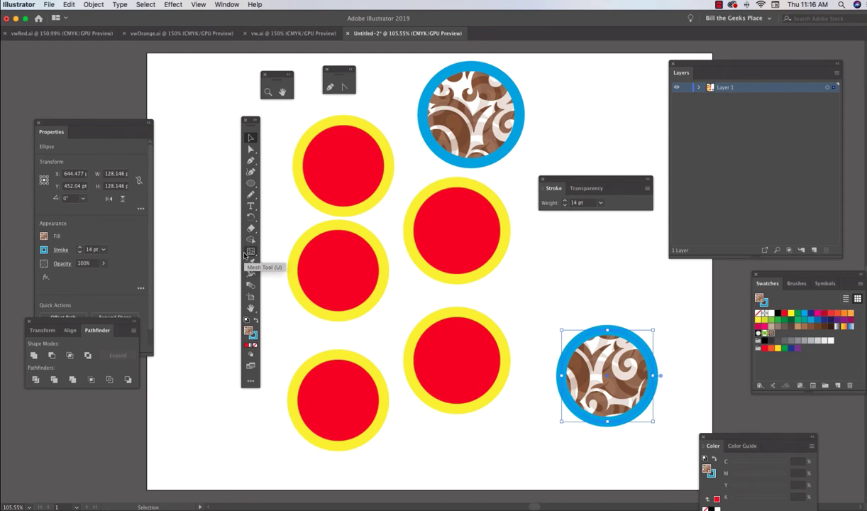
pyautogui.moveTo(276, 365); pyautogui.dragTo(496, 445)
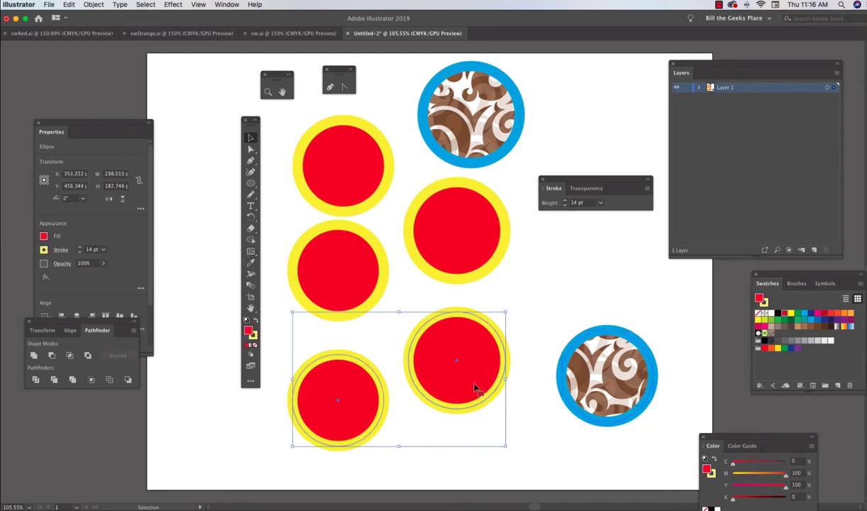
pyautogui.press('i')
pyautogui.click(614, 372)
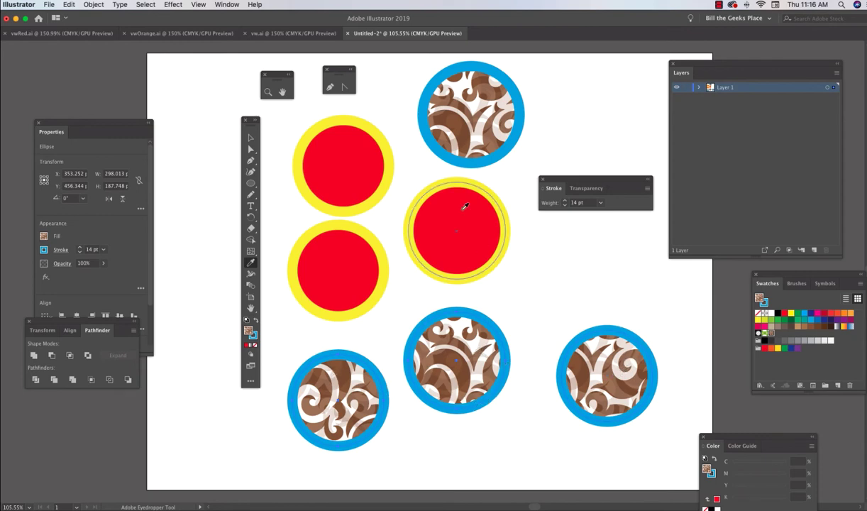
# - Switch to vw.ai, hide the car and bg2 layers to reveal the photos, then restore them
pyautogui.click(287, 34)
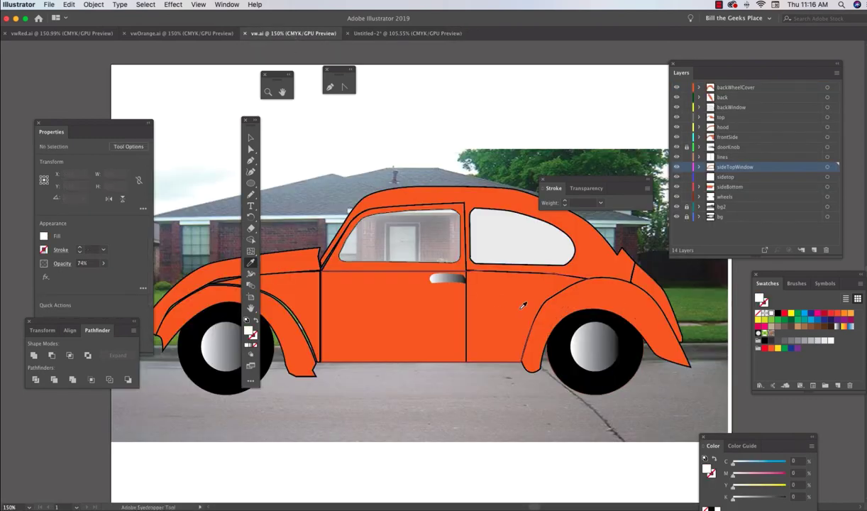
pyautogui.click(249, 138)
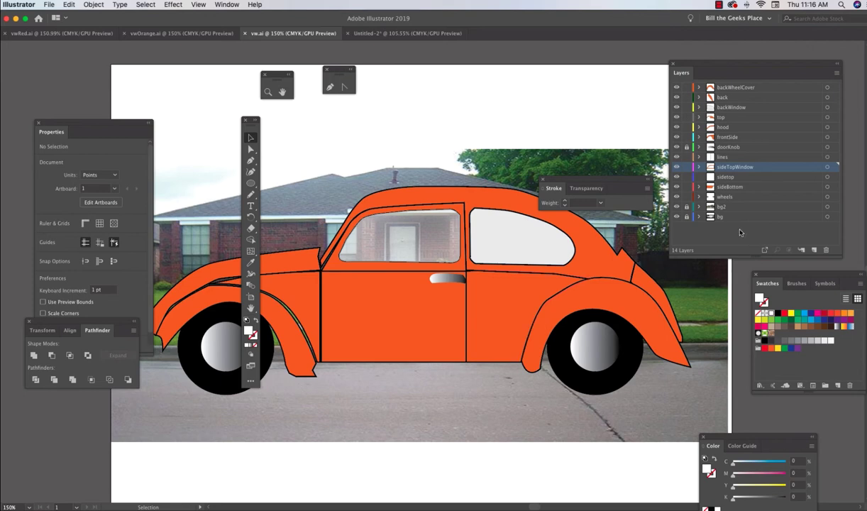
pyautogui.moveTo(677, 196); pyautogui.dragTo(676, 87)
pyautogui.click(677, 206)
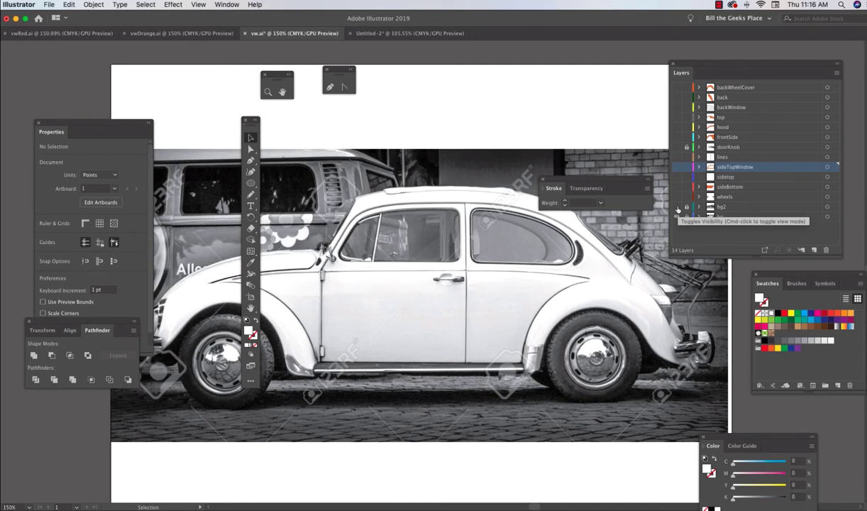
pyautogui.click(677, 208)
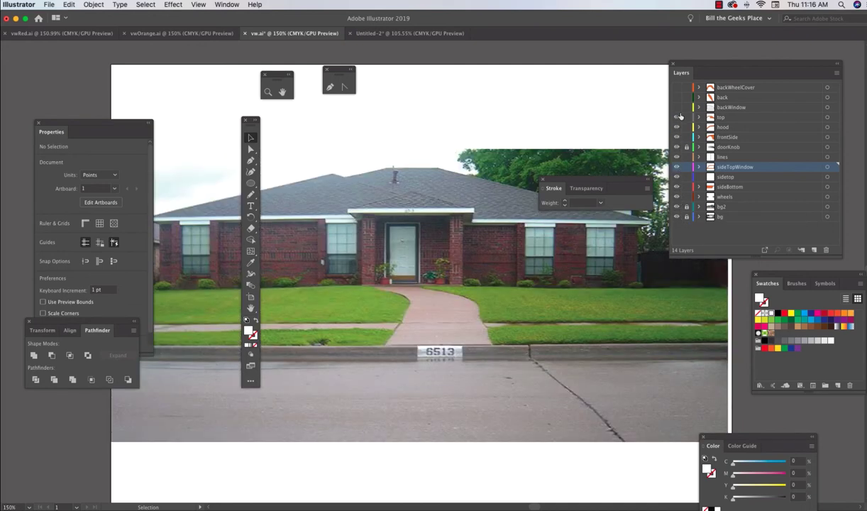
pyautogui.press('super+z')
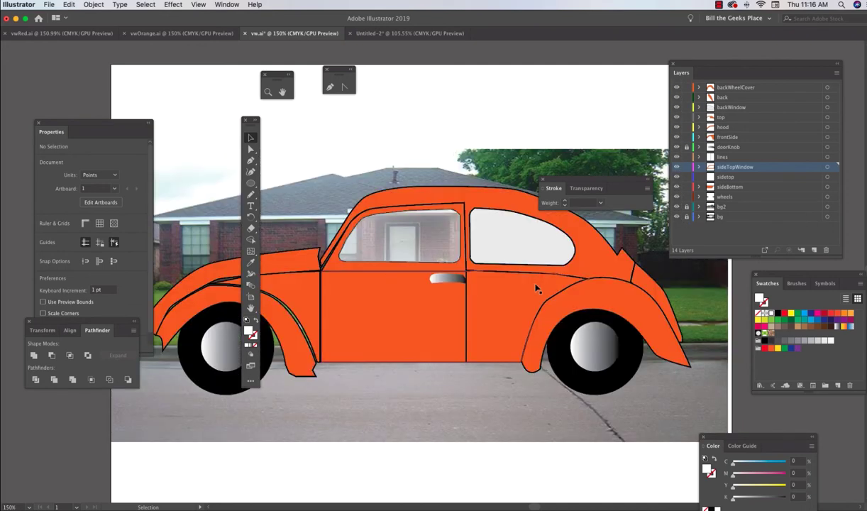
# - Give the rear wheel cover a 2 pt outline and crimson fill (C15 M100 Y90 K10), then deselect
pyautogui.click(621, 310)
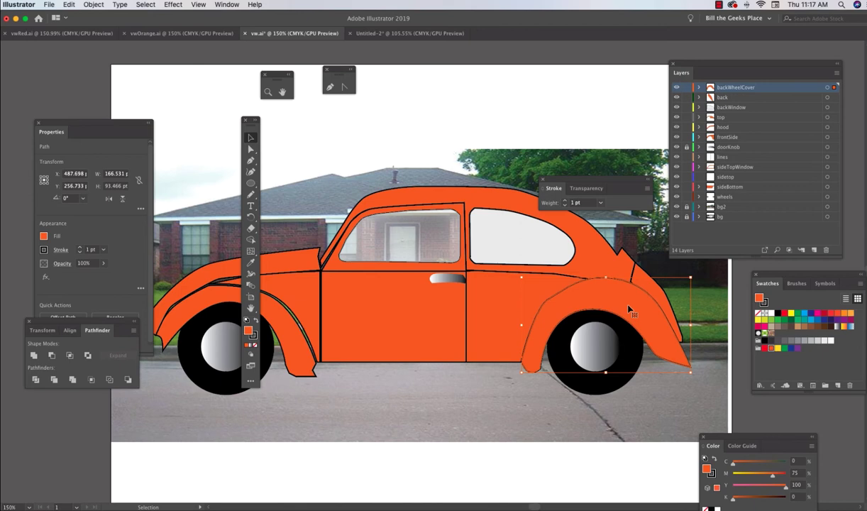
pyautogui.click(566, 201)
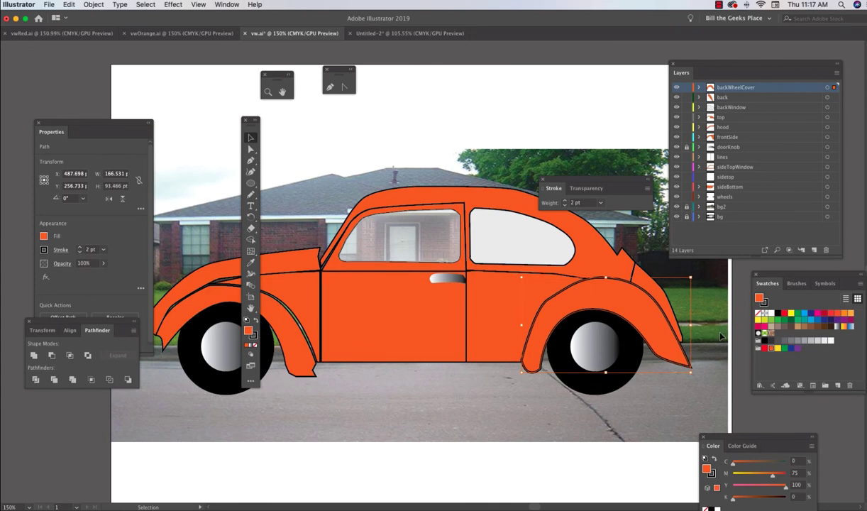
pyautogui.click(823, 314)
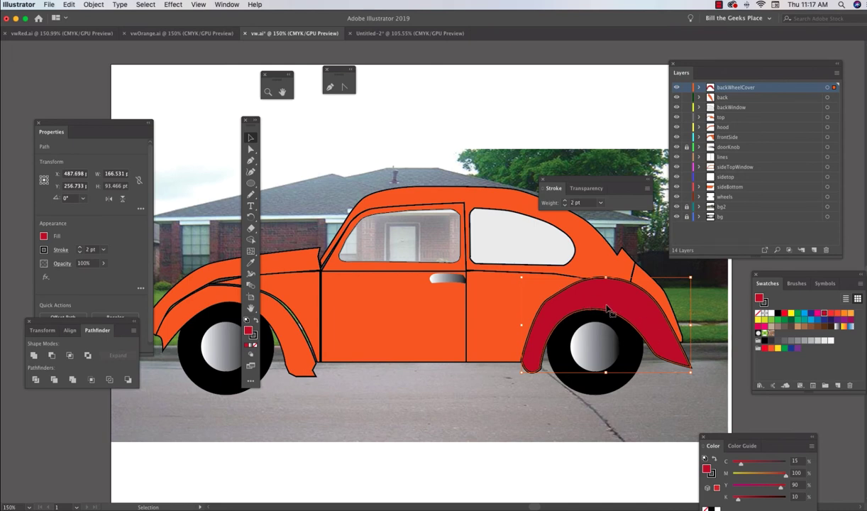
pyautogui.click(499, 477)
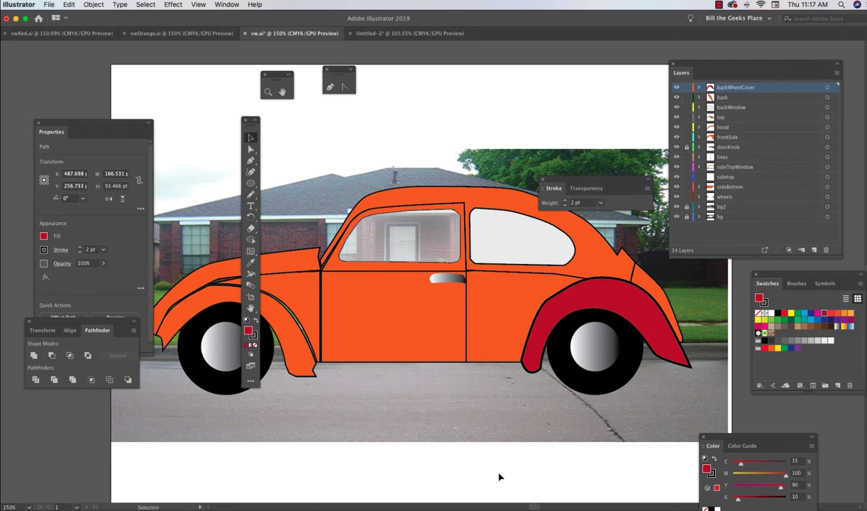
# - Eyedrop the red rear fender's fill and 2 pt outline onto the hood, front fender, body side and roof
pyautogui.click(213, 284)
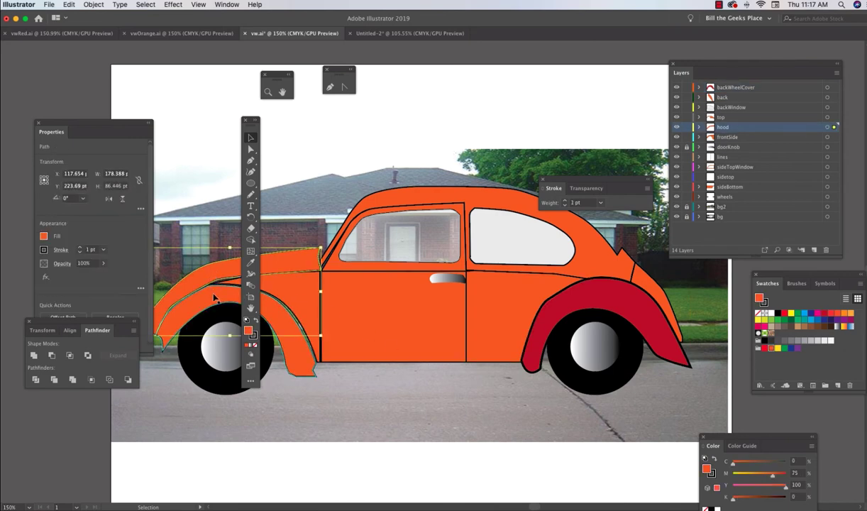
pyautogui.keyDown('shift'); pyautogui.click(291, 330); pyautogui.keyUp('shift')
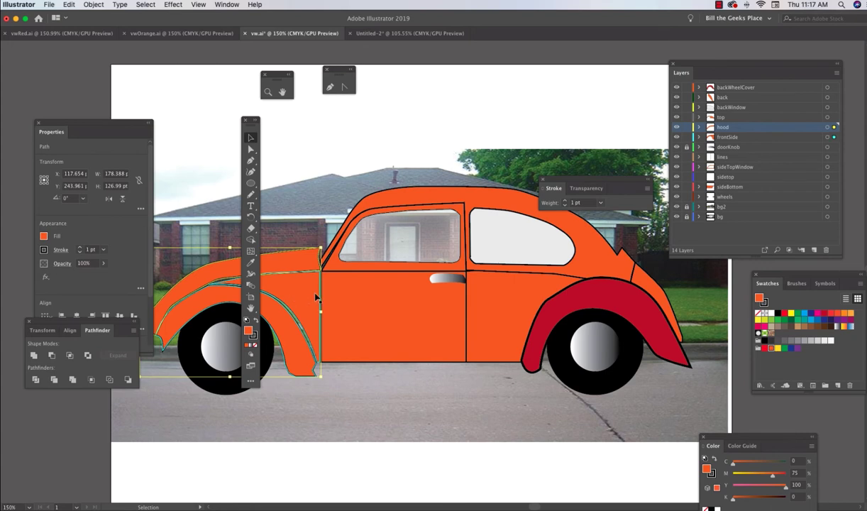
pyautogui.keyDown('shift'); pyautogui.click(365, 304); pyautogui.keyUp('shift')
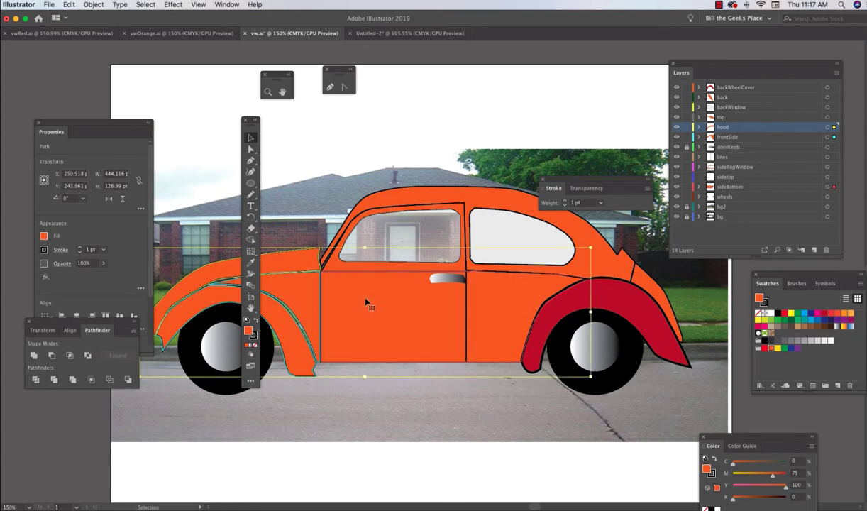
pyautogui.keyDown('shift'); pyautogui.click(413, 195); pyautogui.keyUp('shift')
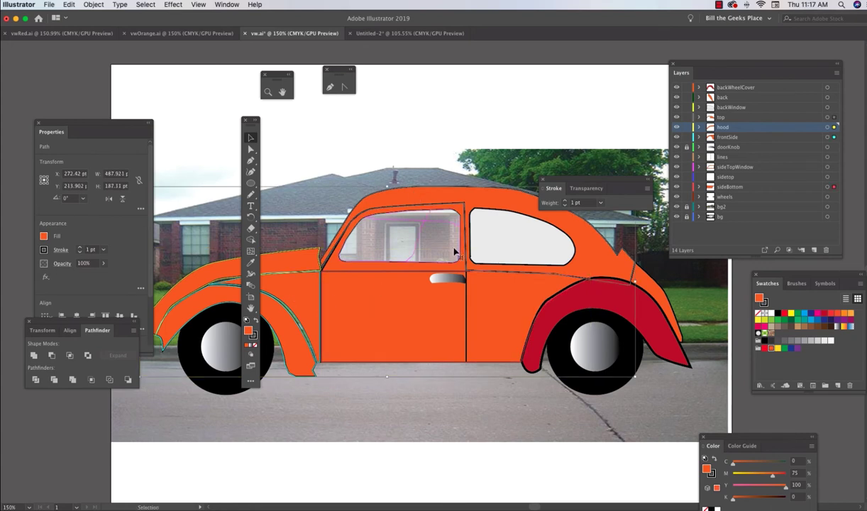
pyautogui.keyDown('shift'); pyautogui.click(487, 301); pyautogui.keyUp('shift')
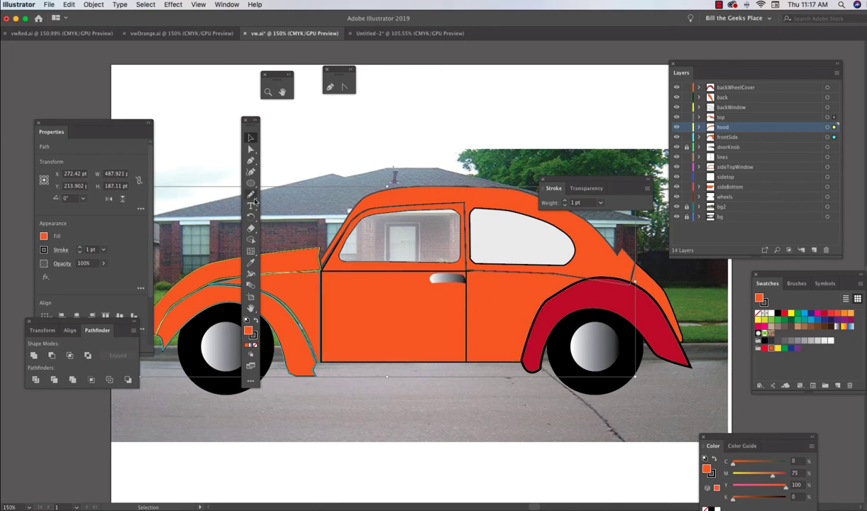
pyautogui.click(250, 264)
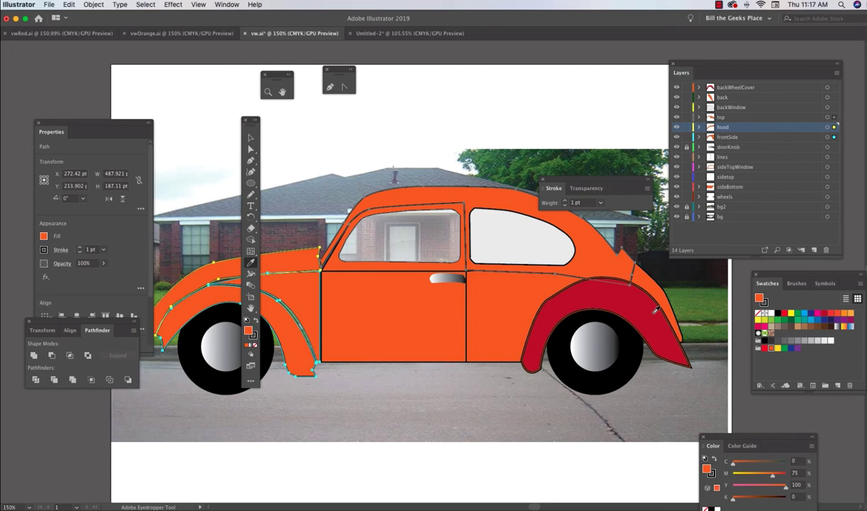
pyautogui.click(654, 312)
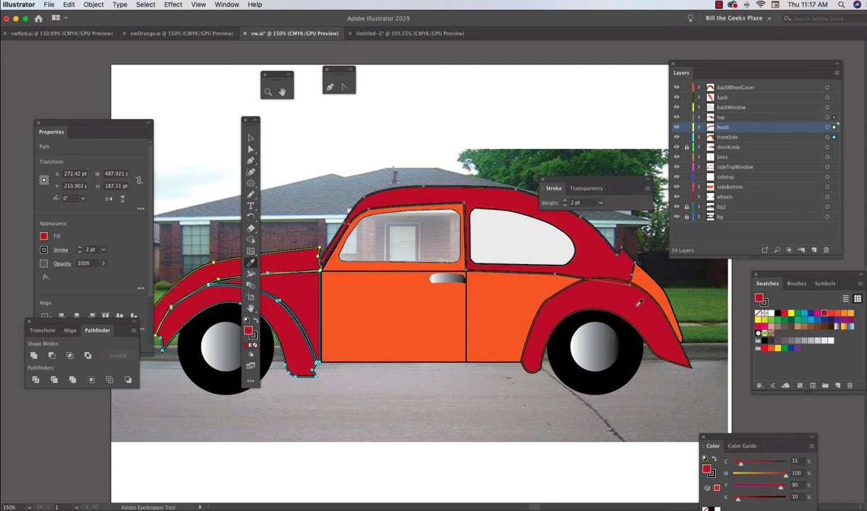
pyautogui.click(599, 247)
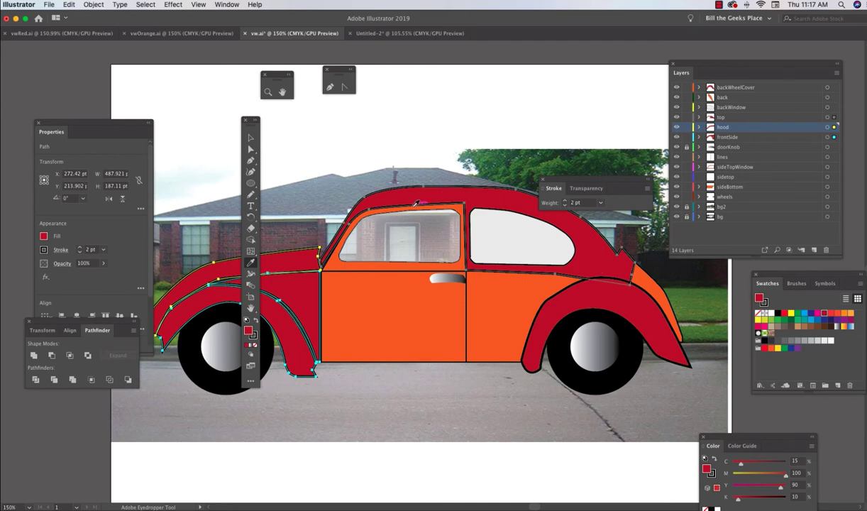
pyautogui.click(250, 138)
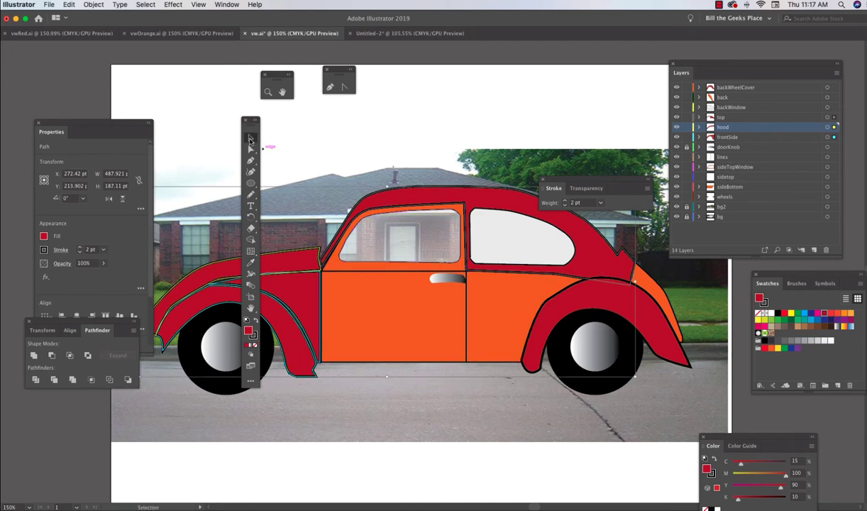
pyautogui.click(406, 492)
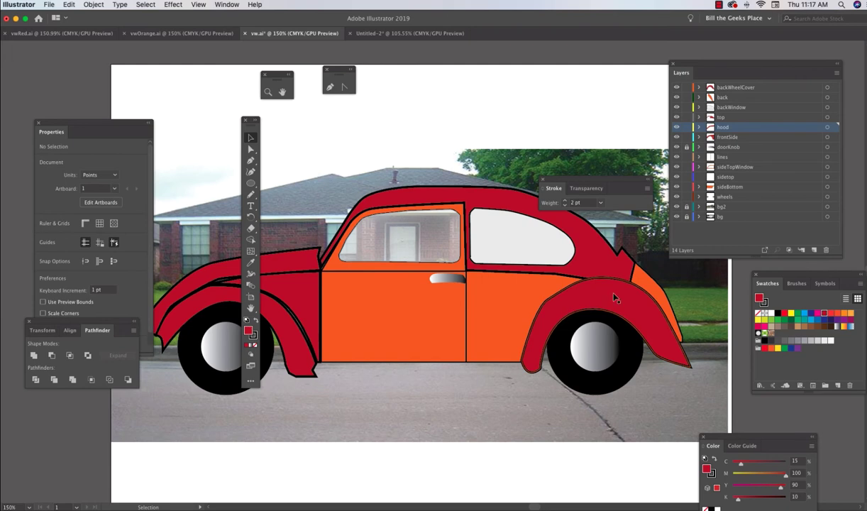
# - Eyedrop the red fender's appearance onto the lower door side panel, then deselect it
pyautogui.click(401, 317)
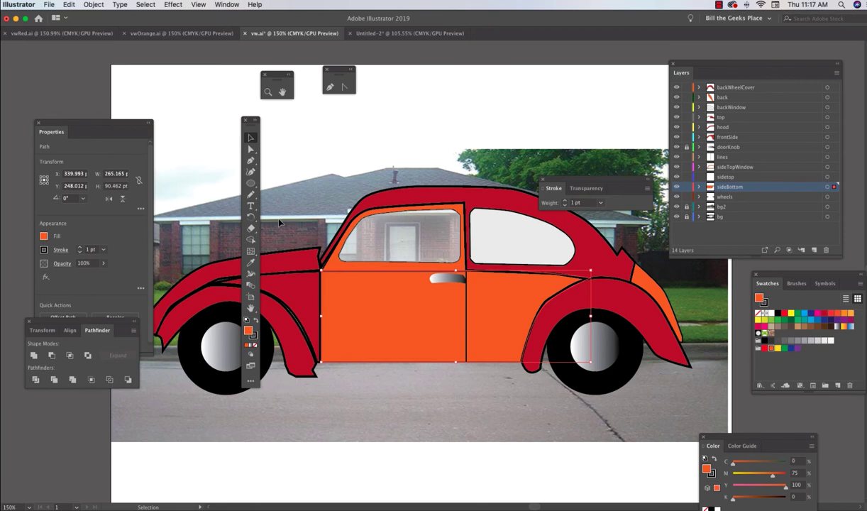
pyautogui.click(250, 262)
pyautogui.click(597, 296)
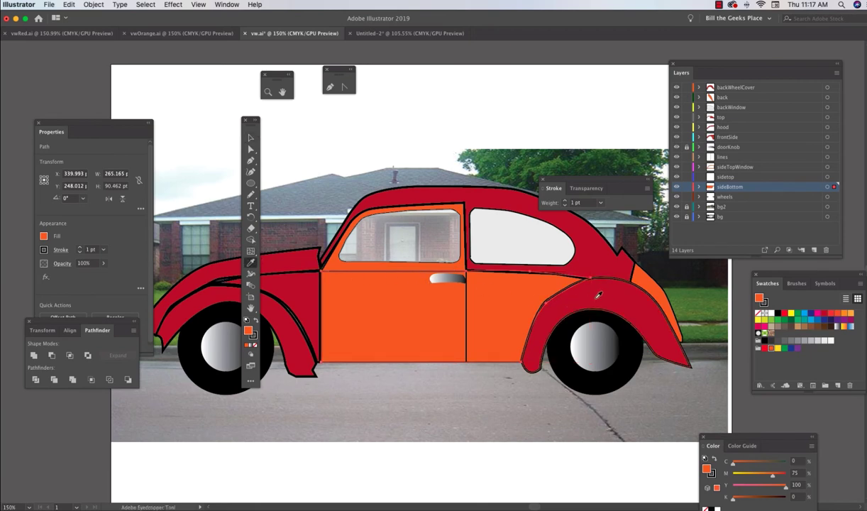
pyautogui.click(608, 294)
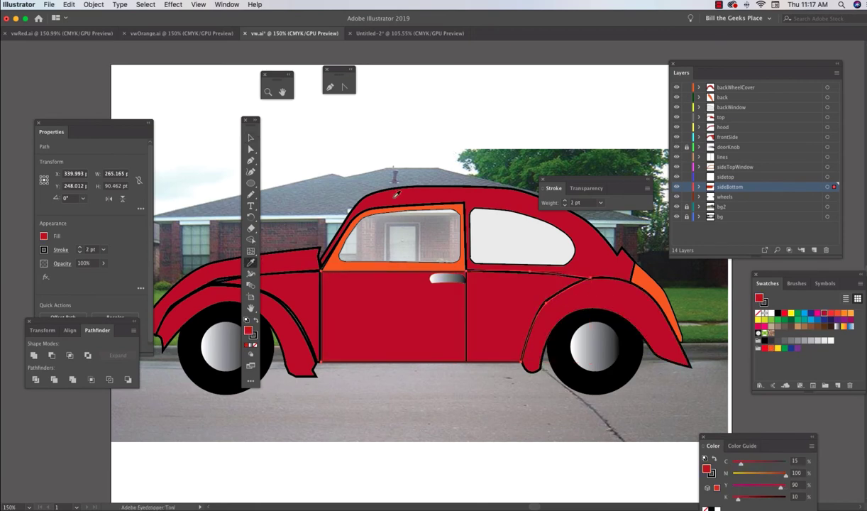
pyautogui.click(250, 138)
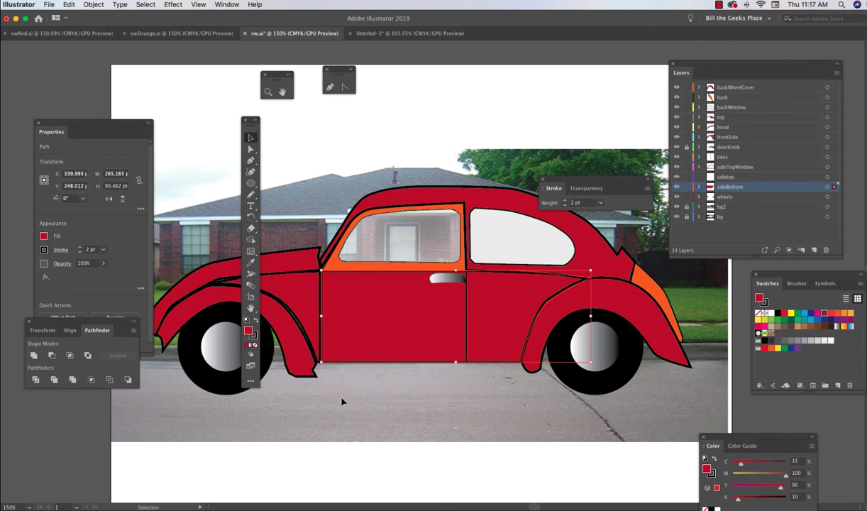
pyautogui.click(354, 453)
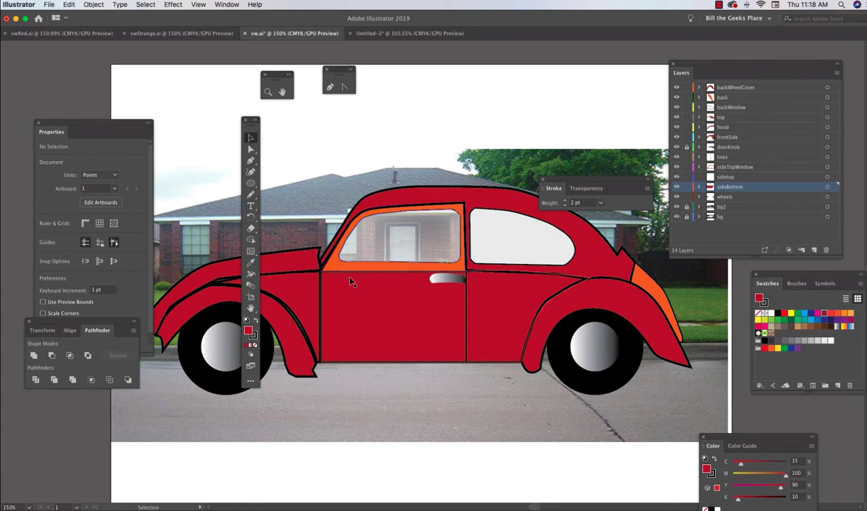
# - Select the side window frame and eyedrop the red rear fender's look onto it
pyautogui.click(598, 301)
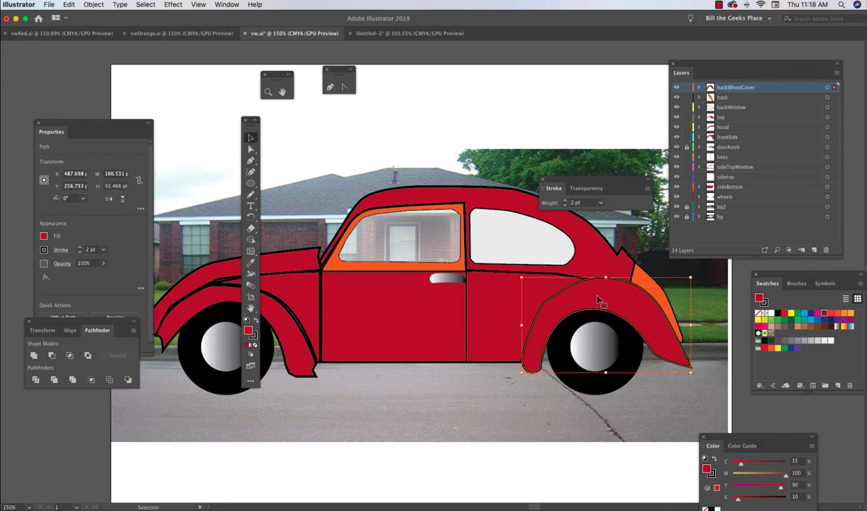
pyautogui.click(338, 266)
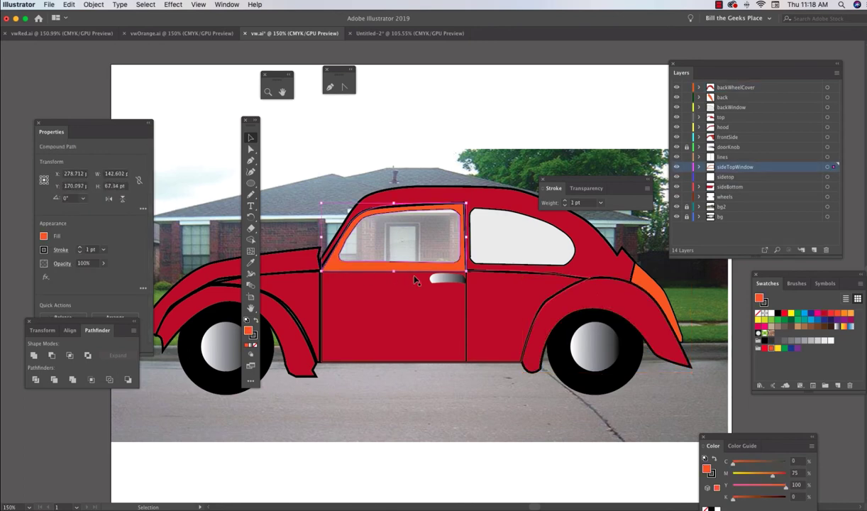
pyautogui.click(251, 263)
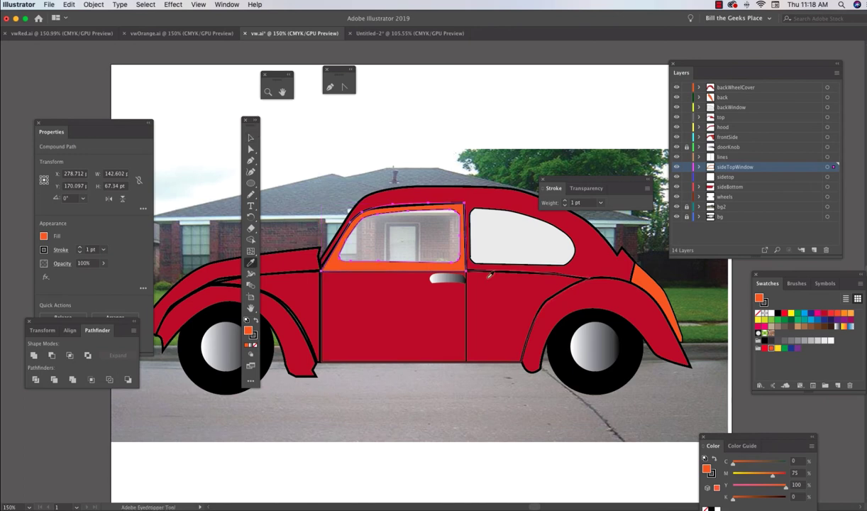
pyautogui.click(635, 291)
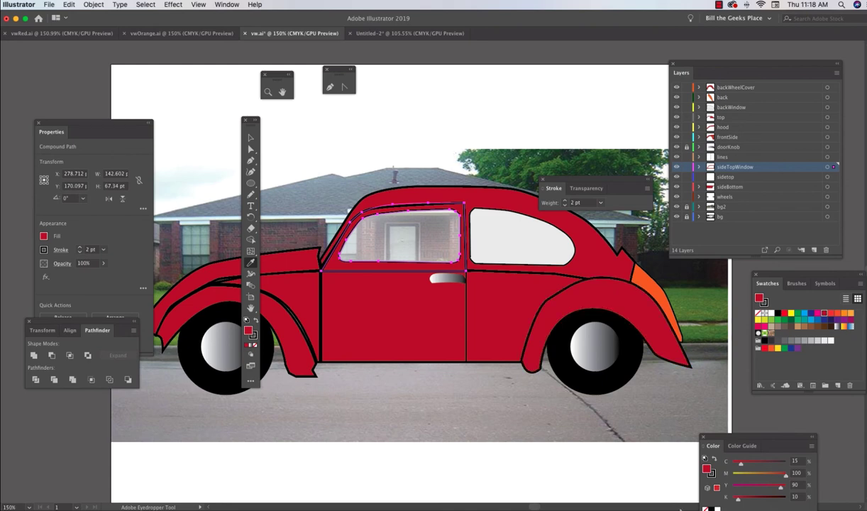
pyautogui.moveTo(784, 505)
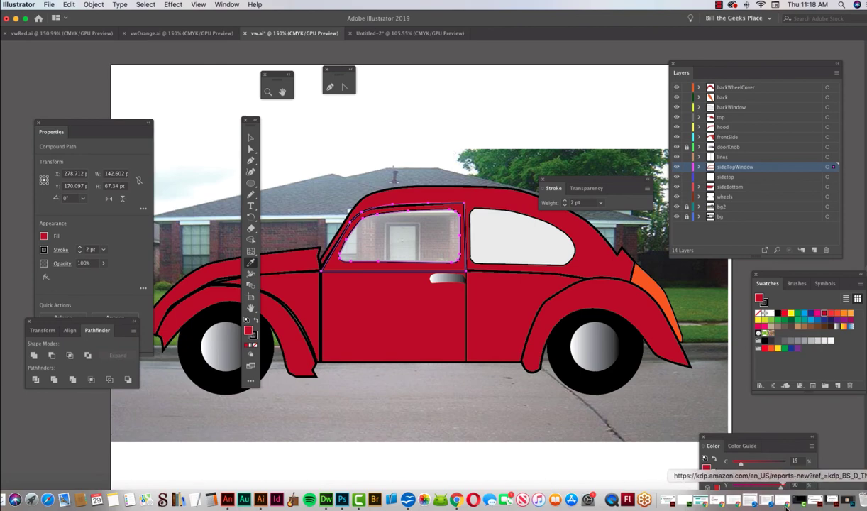
# - In Photoshop's star.psd, sample yellow, pink, then teal as foreground colour, and minimize the document
pyautogui.click(849, 504)
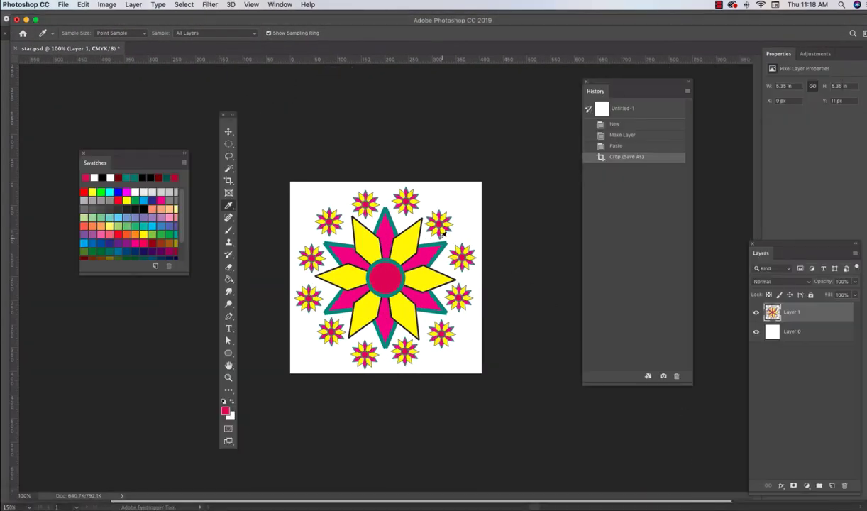
pyautogui.click(390, 230)
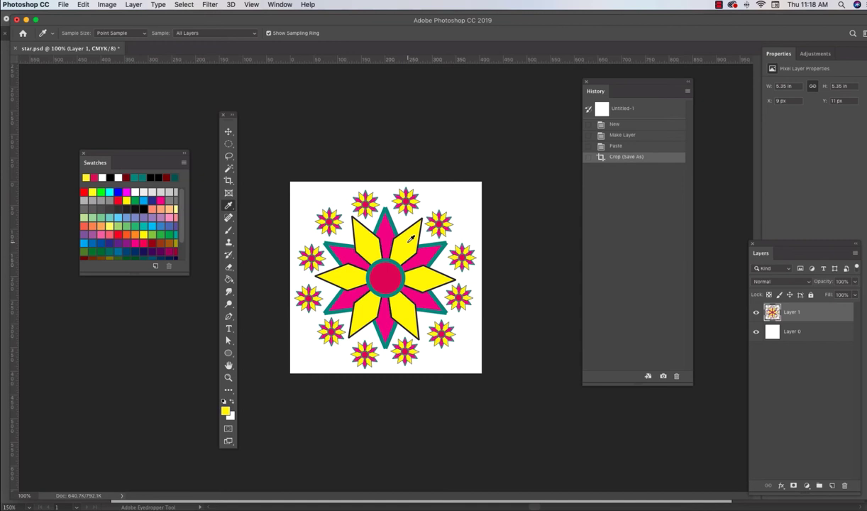
pyautogui.click(370, 267)
pyautogui.click(374, 201)
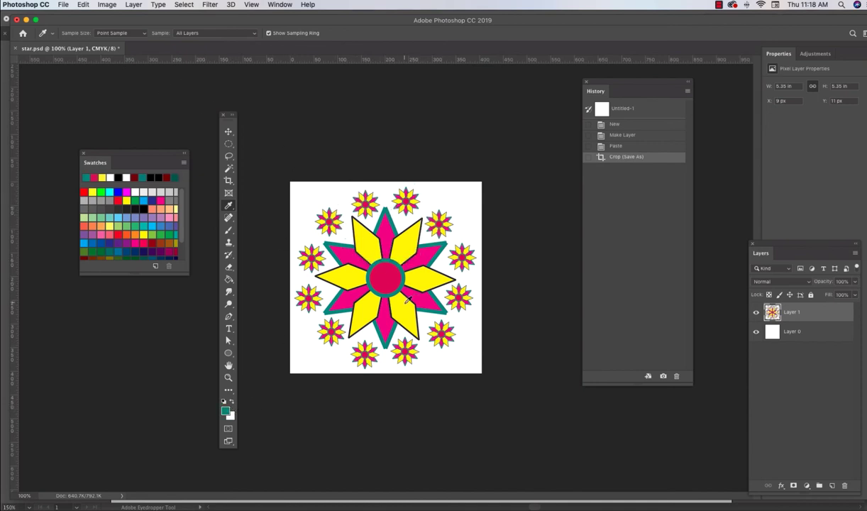
pyautogui.click(26, 19)
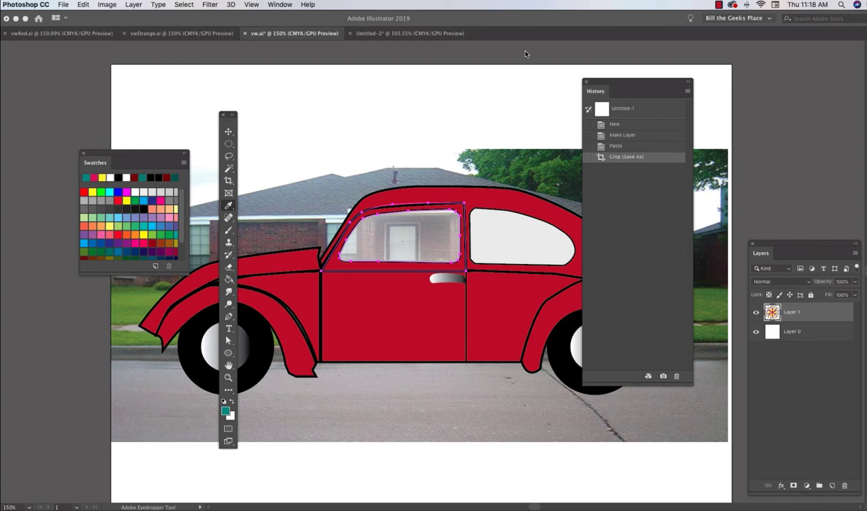
# - Back in Illustrator, deselect the window frame and switch to the Eyedropper tool
pyautogui.click(508, 22)
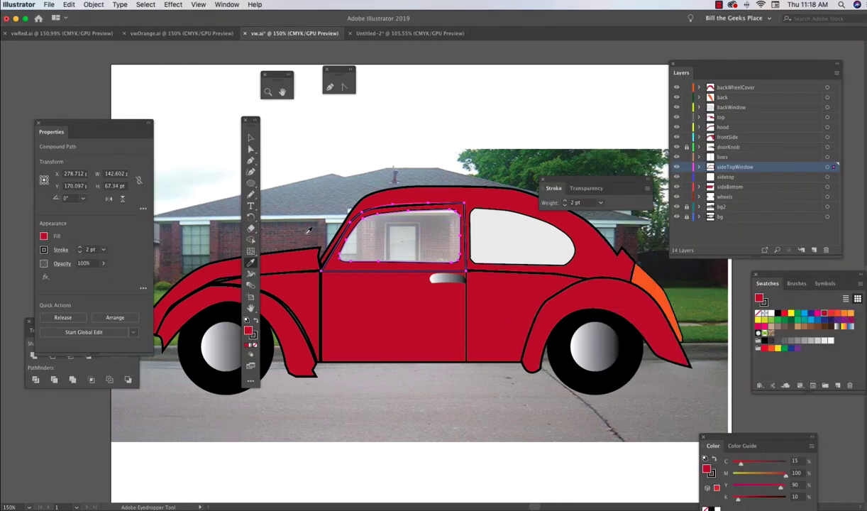
pyautogui.click(251, 137)
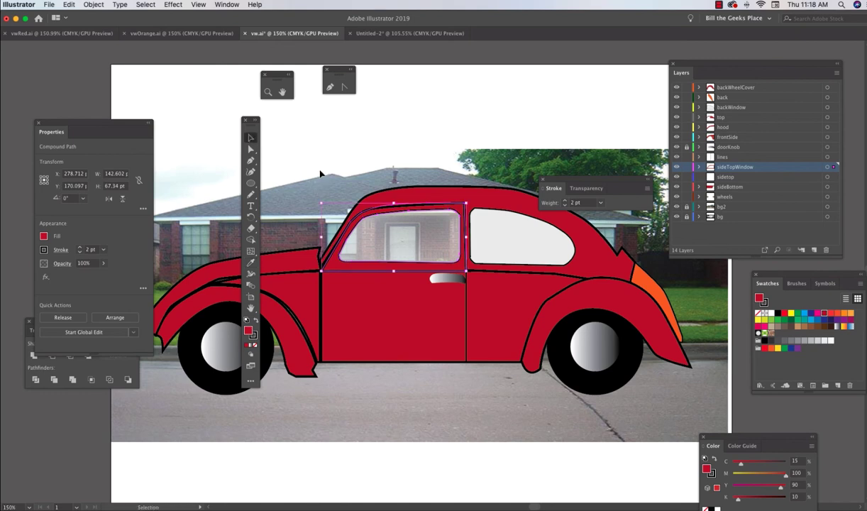
pyautogui.click(328, 147)
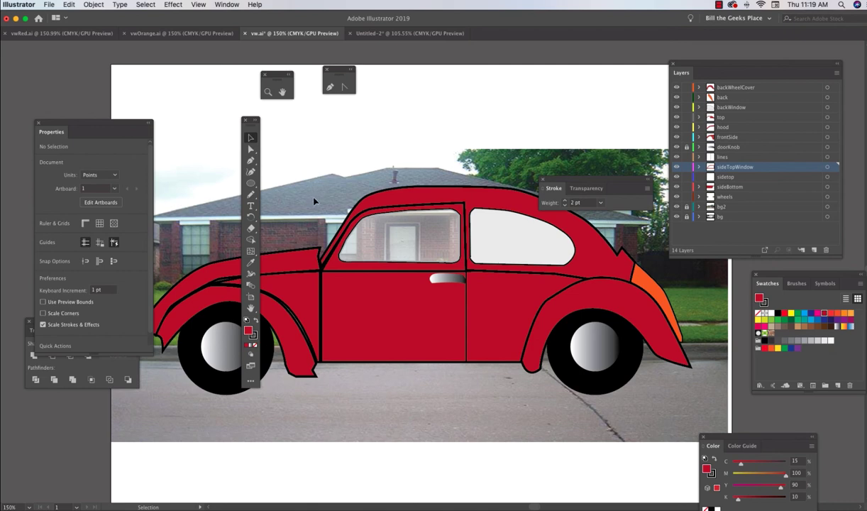
pyautogui.click(251, 263)
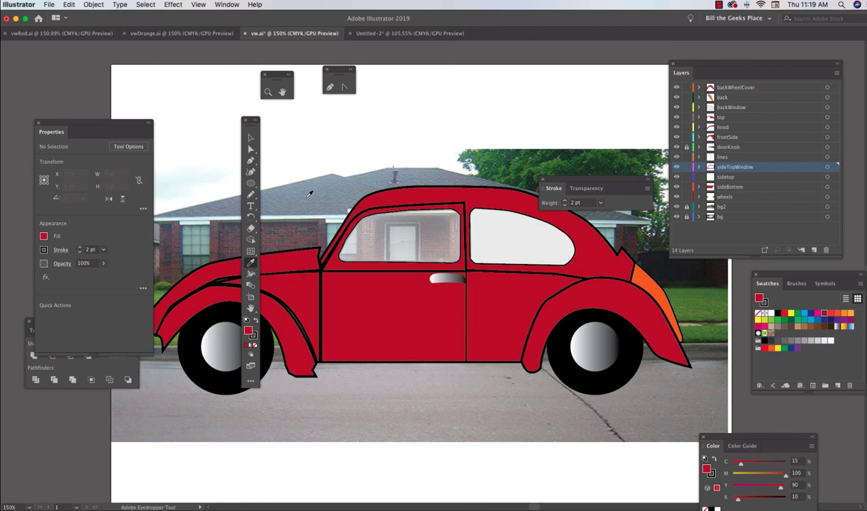
# - Sample the photo's roof, grass, then house wall, ending on pale blue-grey (C42.35 M18.43 Y25.49 K0)
pyautogui.click(309, 193)
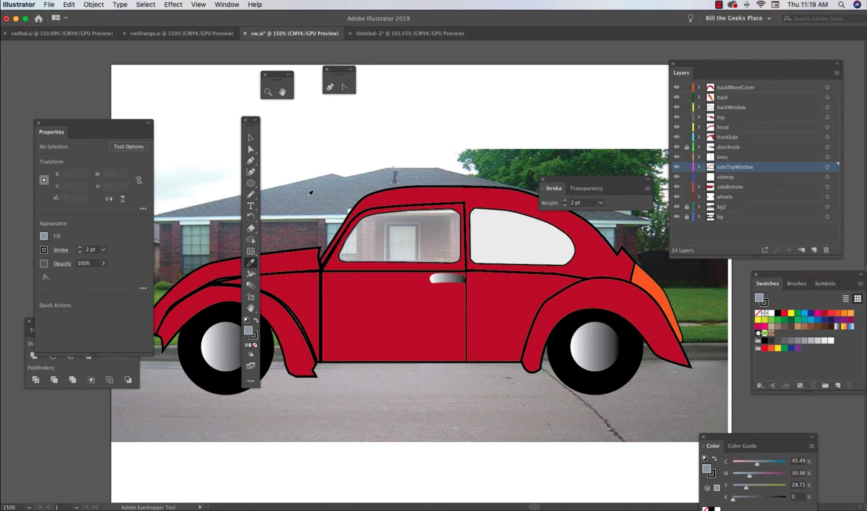
pyautogui.keyDown('super'); pyautogui.click(284, 257); pyautogui.keyUp('super')
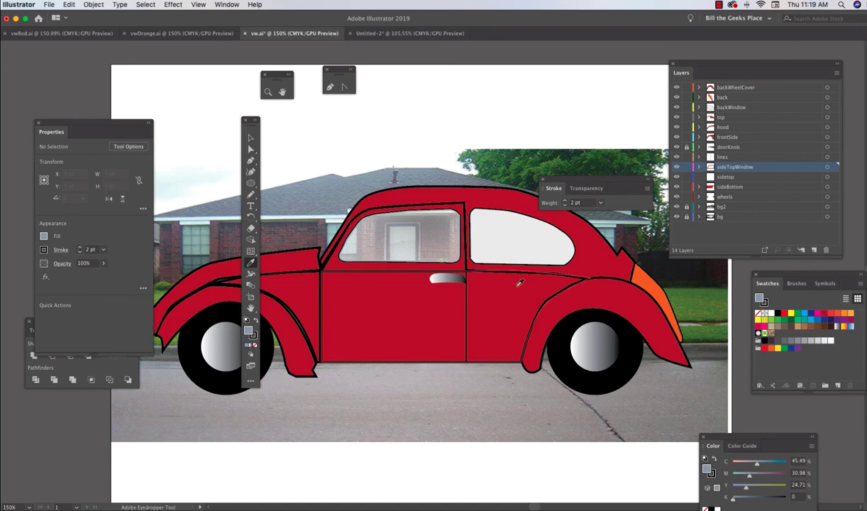
pyautogui.click(697, 296)
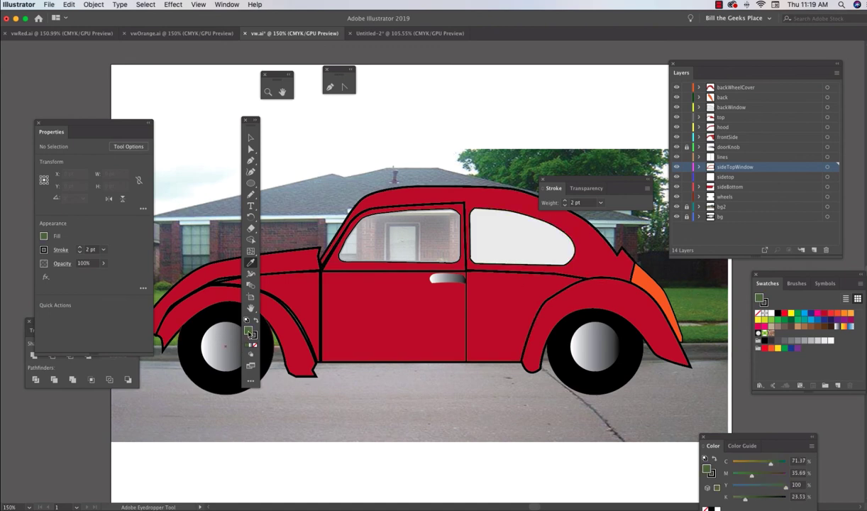
pyautogui.click(209, 244)
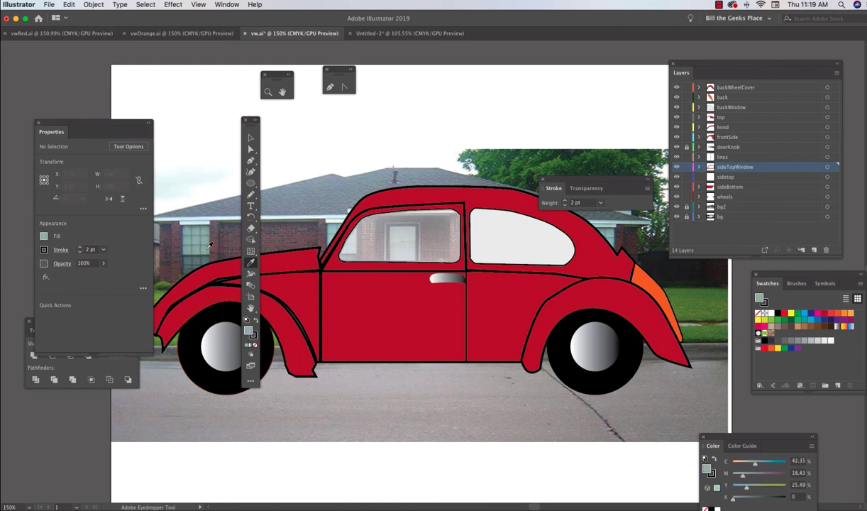